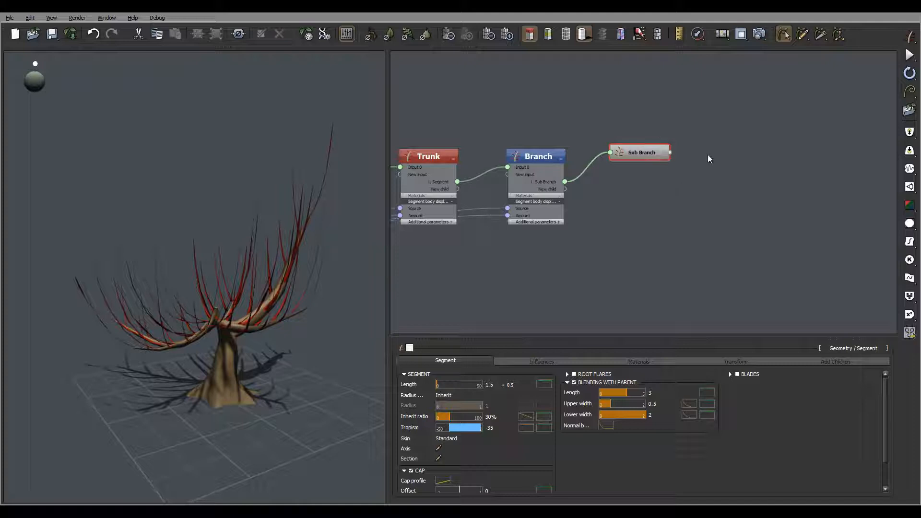
pyautogui.moveTo(296, 247); pyautogui.dragTo(336, 259)
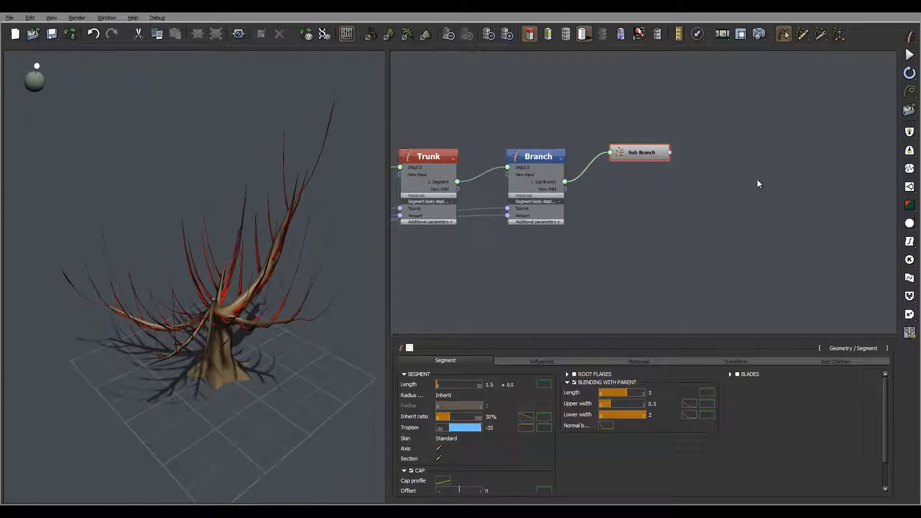
pyautogui.moveTo(189, 261); pyautogui.dragTo(185, 240)
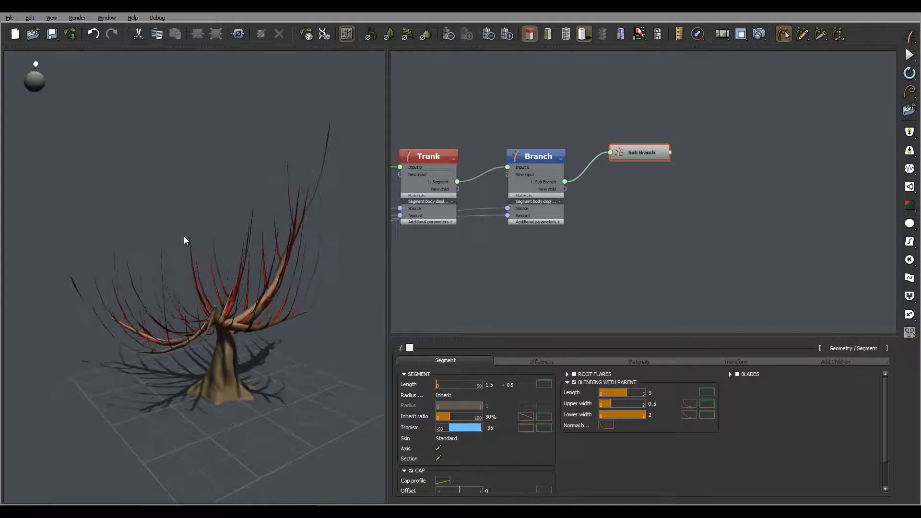
pyautogui.moveTo(246, 219)
pyautogui.mouseDown()
pyautogui.moveTo(275, 229)
pyautogui.moveTo(267, 259)
pyautogui.moveTo(251, 220)
pyautogui.moveTo(269, 220)
pyautogui.moveTo(255, 223)
pyautogui.mouseUp()
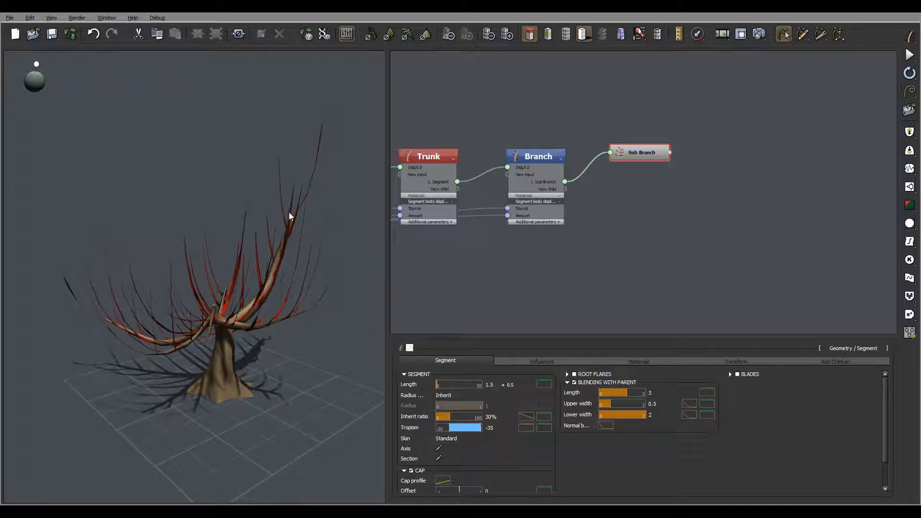
pyautogui.moveTo(320, 234)
pyautogui.mouseDown()
pyautogui.moveTo(263, 237)
pyautogui.moveTo(310, 236)
pyautogui.mouseUp()
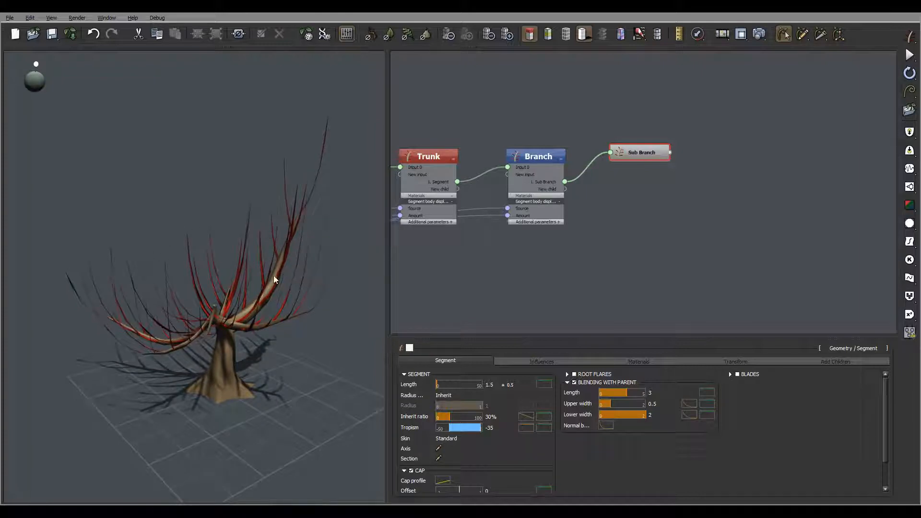
pyautogui.moveTo(281, 255); pyautogui.dragTo(296, 272)
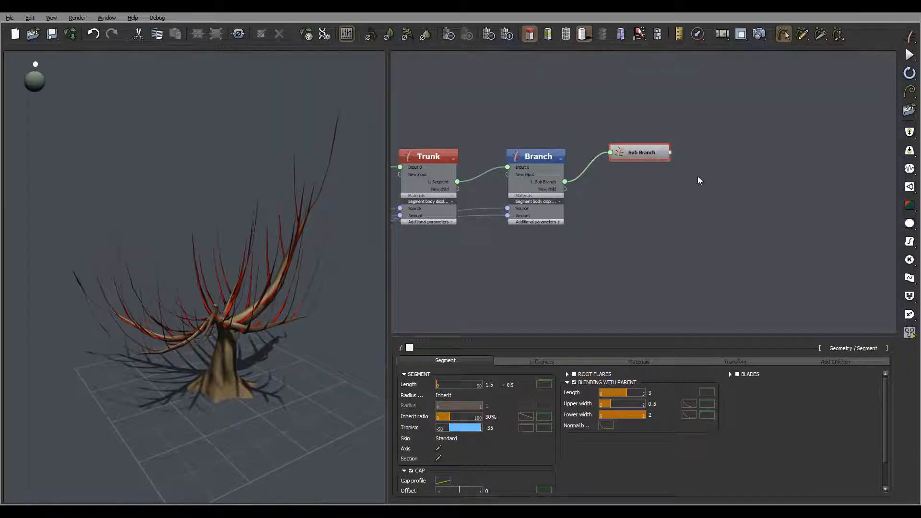
# Add a Random children control node and connect it to the output of the Sub Branch node.
pyautogui.moveTo(699, 179); pyautogui.dragTo(620, 176, button='middle')
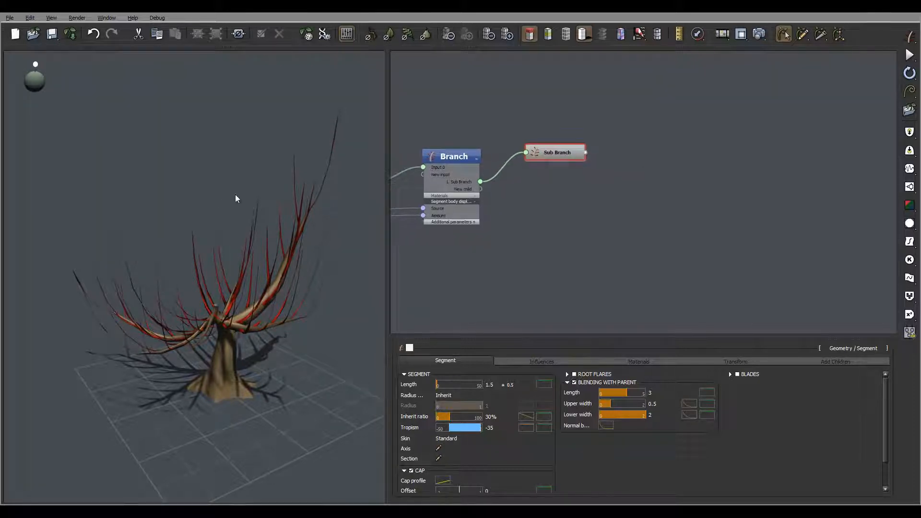
pyautogui.rightClick(646, 158)
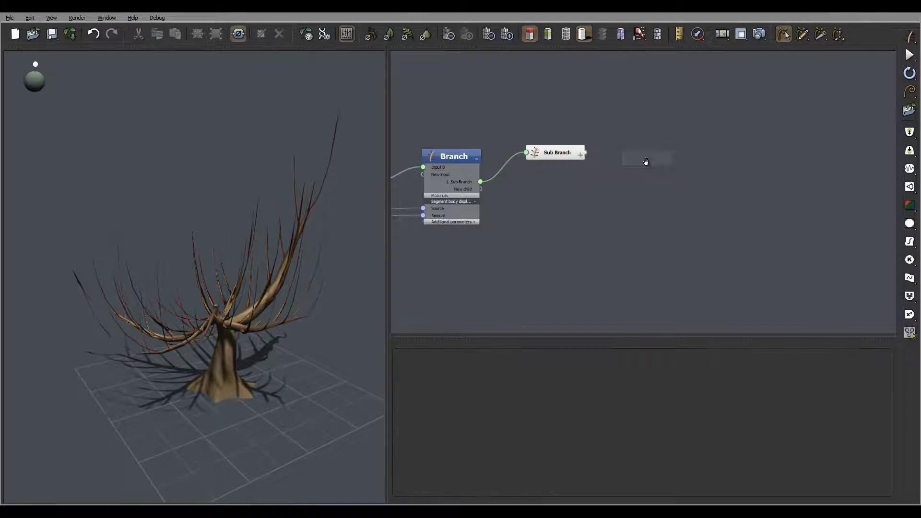
pyautogui.moveTo(682, 172)
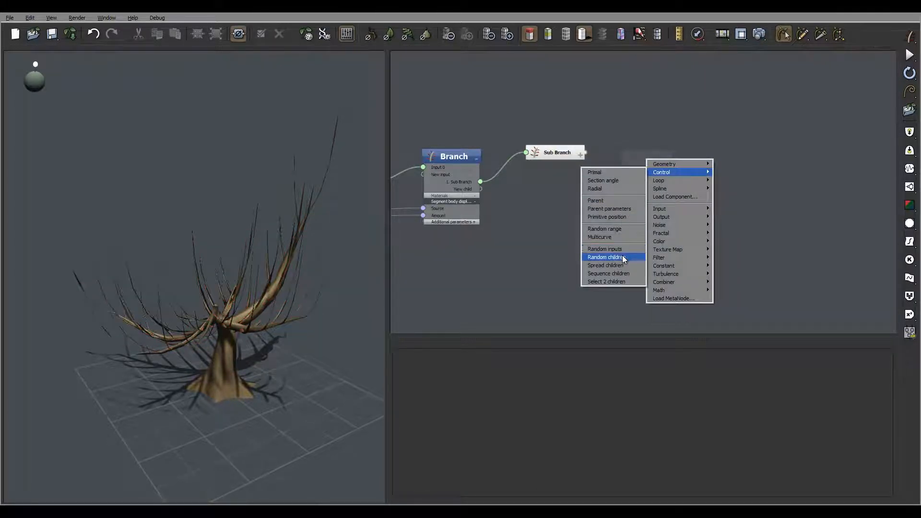
pyautogui.click(622, 257)
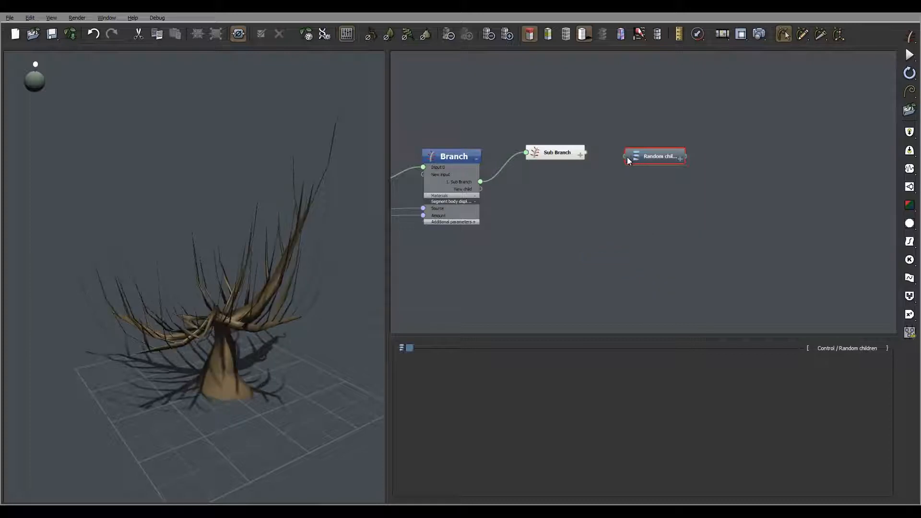
pyautogui.moveTo(586, 152); pyautogui.dragTo(625, 156)
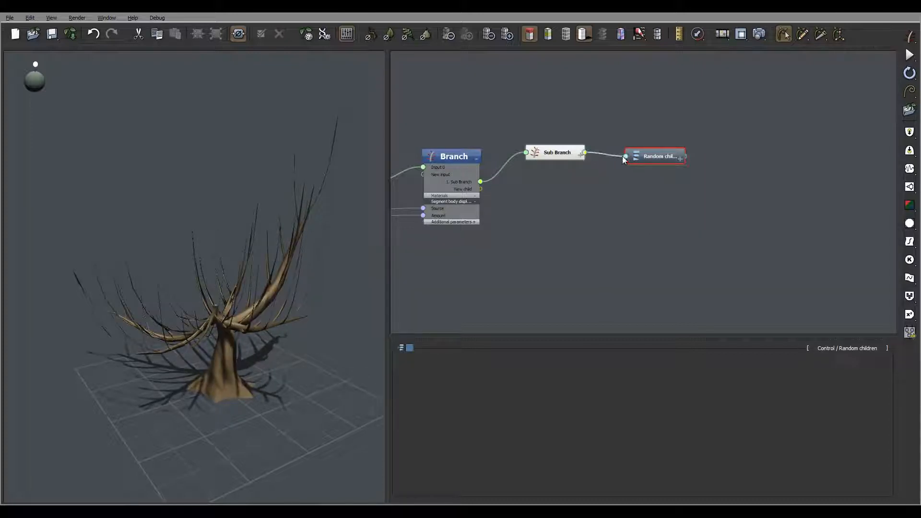
# Set the number of Random children distributed on the Sub Branch to 12, with a variation of 4.
pyautogui.click(557, 152)
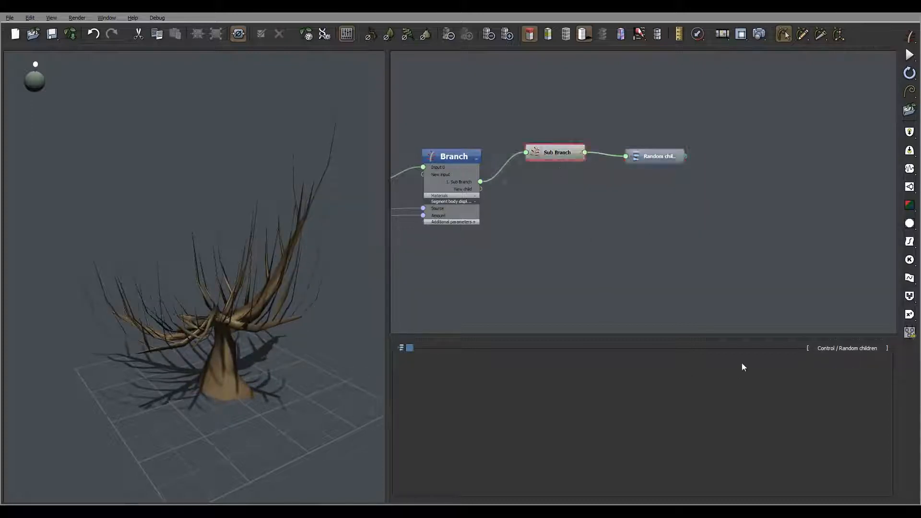
pyautogui.click(831, 360)
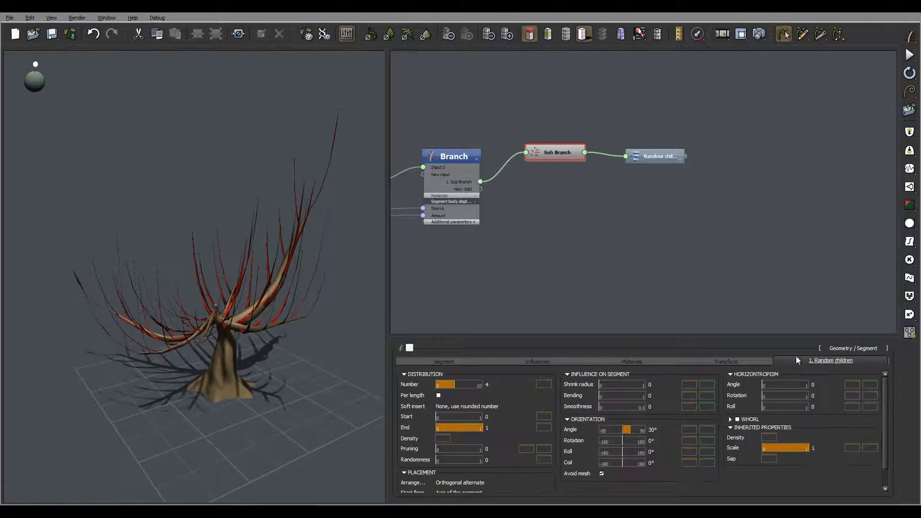
pyautogui.click(496, 385)
pyautogui.write('12')
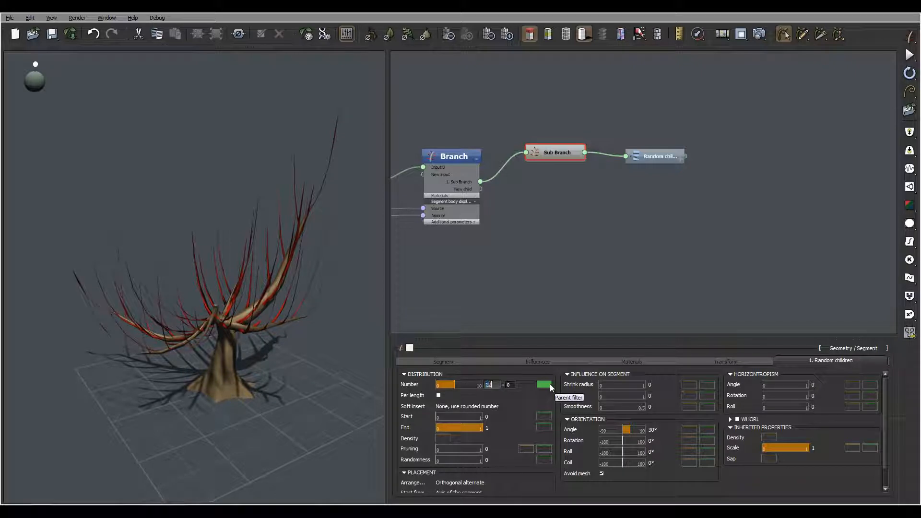
pyautogui.click(512, 384)
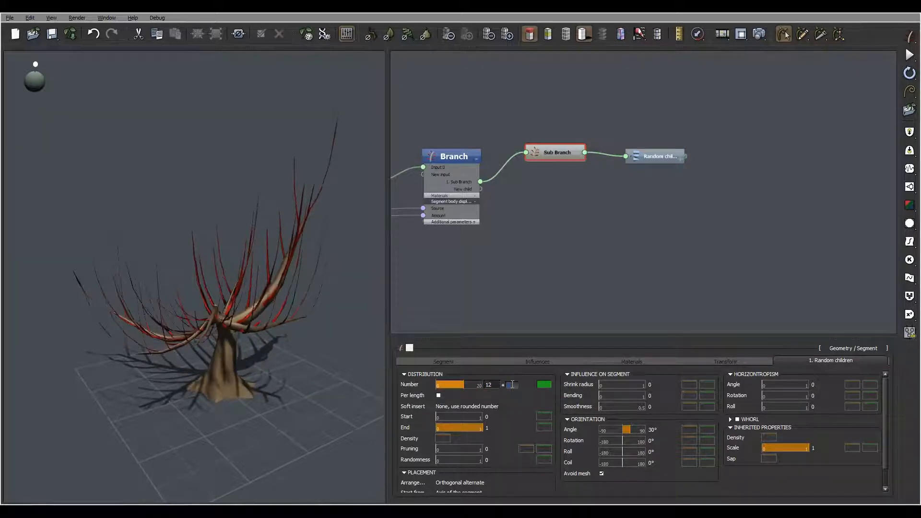
pyautogui.press('Return')
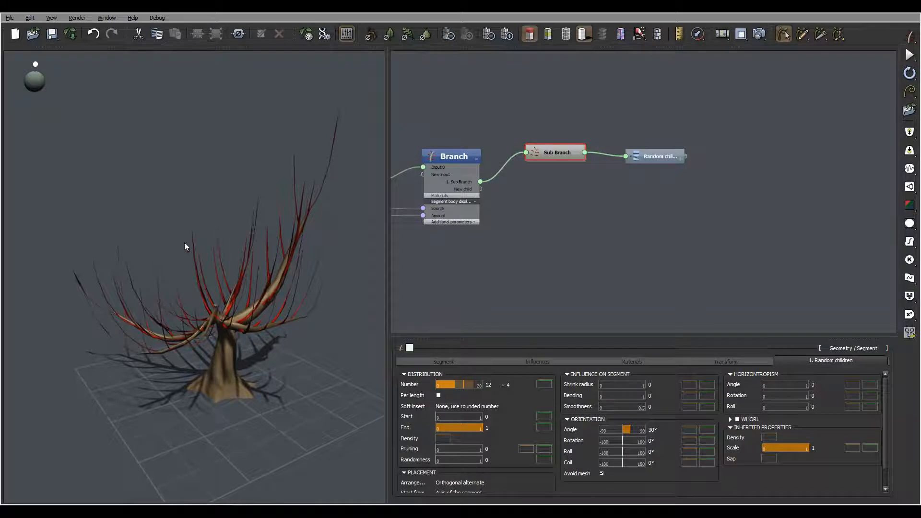
# Add a Billboard geometry node and connect it to the output of the Random children node.
pyautogui.moveTo(184, 243); pyautogui.dragTo(225, 271, button='right')
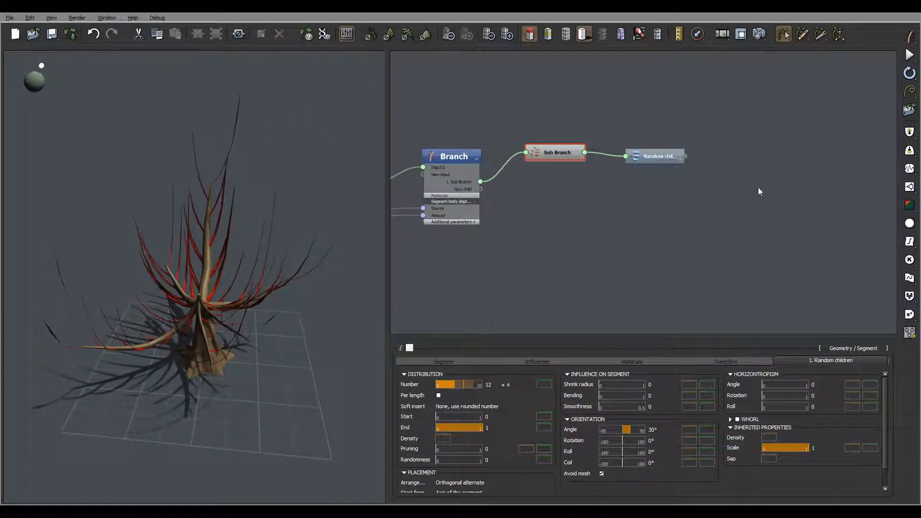
pyautogui.moveTo(738, 200); pyautogui.dragTo(719, 224, button='middle')
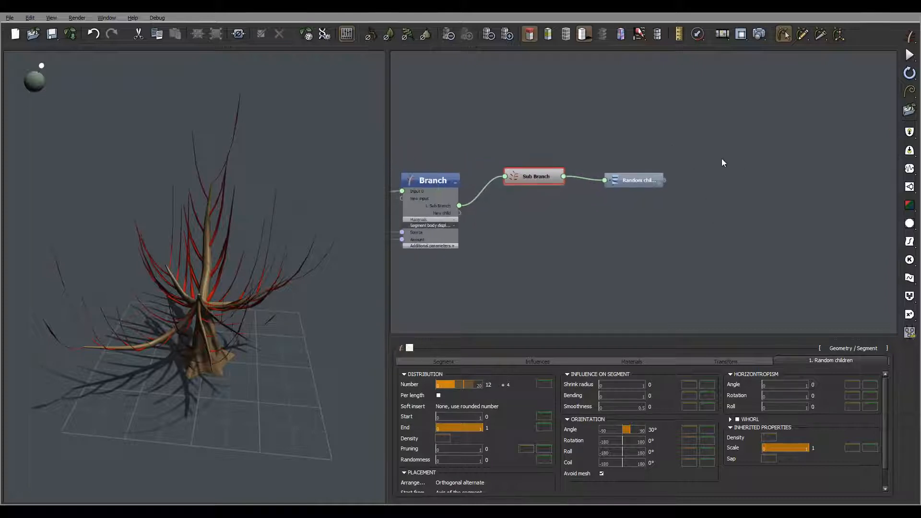
pyautogui.moveTo(723, 162); pyautogui.dragTo(670, 158, button='middle')
pyautogui.moveTo(591, 170)
pyautogui.mouseDown()
pyautogui.moveTo(580, 151)
pyautogui.moveTo(596, 161)
pyautogui.mouseUp()
pyautogui.click(649, 136)
pyautogui.rightClick(650, 139)
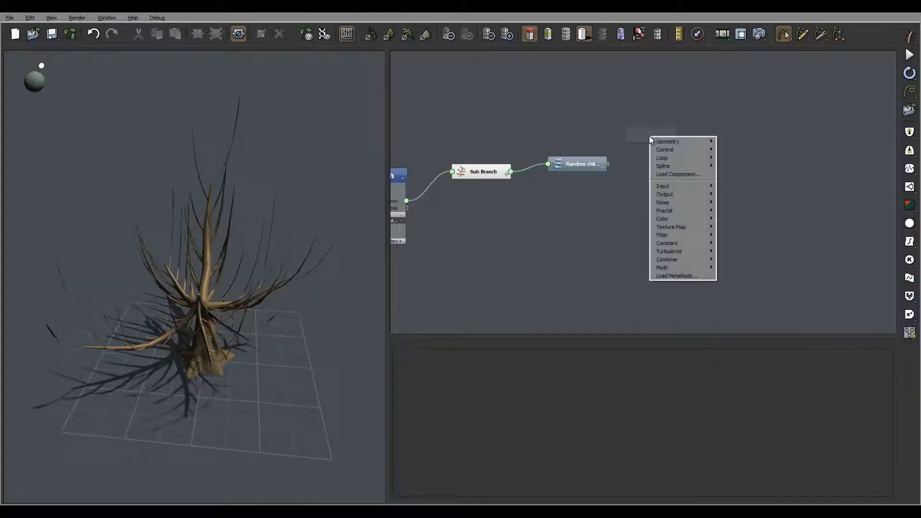
pyautogui.moveTo(677, 142)
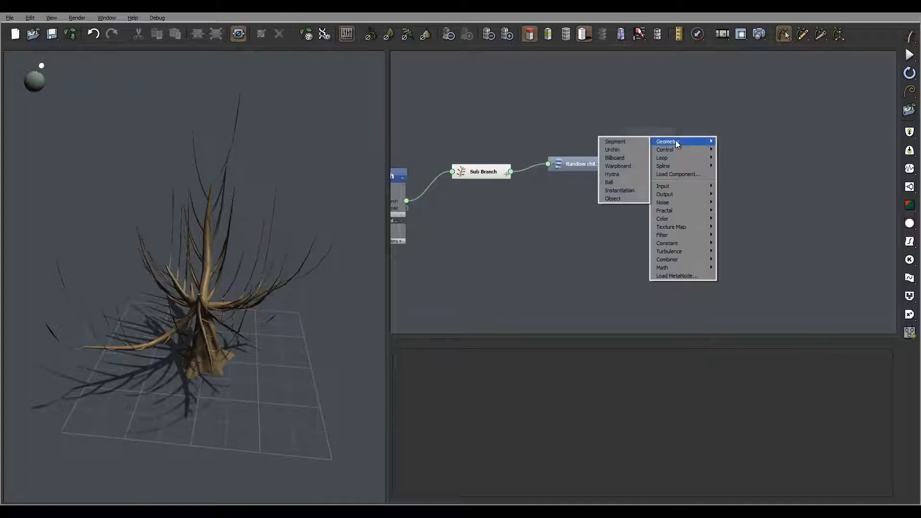
pyautogui.click(630, 160)
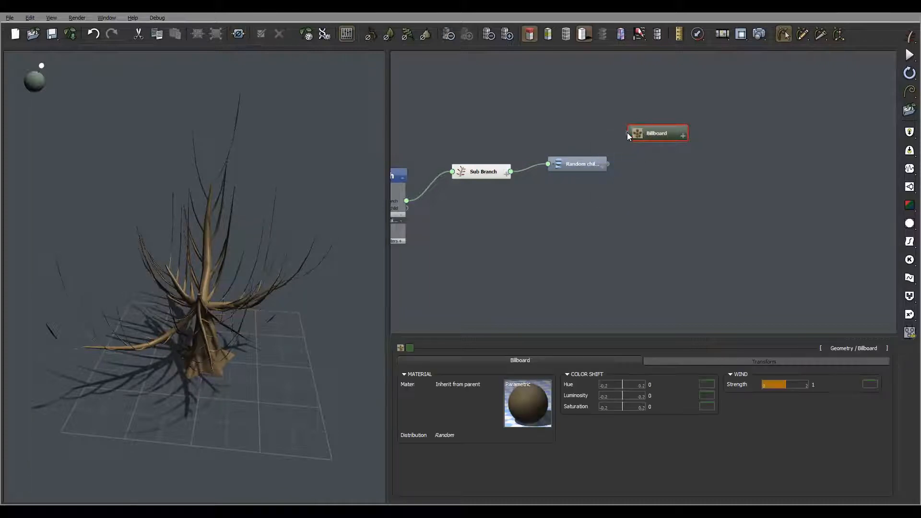
pyautogui.moveTo(627, 132); pyautogui.dragTo(607, 164)
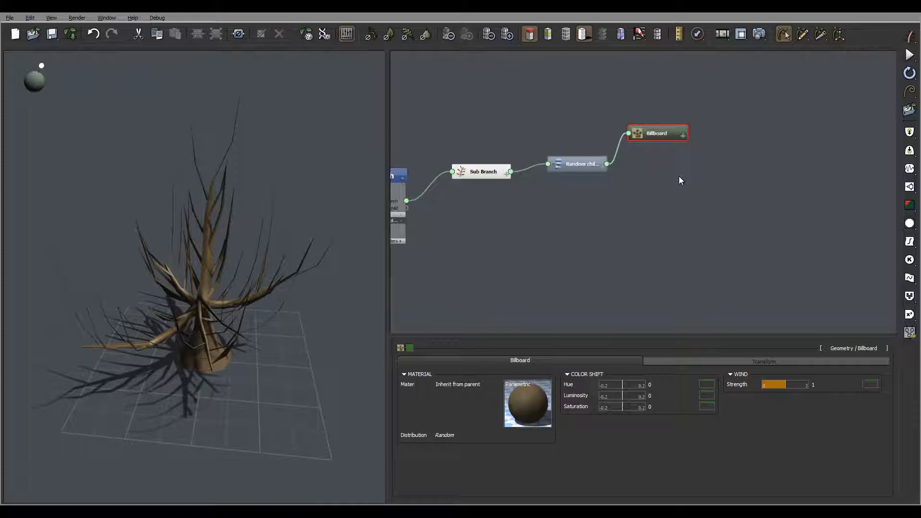
pyautogui.moveTo(209, 217)
pyautogui.mouseDown()
pyautogui.moveTo(261, 201)
pyautogui.moveTo(265, 154)
pyautogui.moveTo(216, 205)
pyautogui.moveTo(148, 205)
pyautogui.moveTo(260, 209)
pyautogui.moveTo(222, 212)
pyautogui.mouseUp()
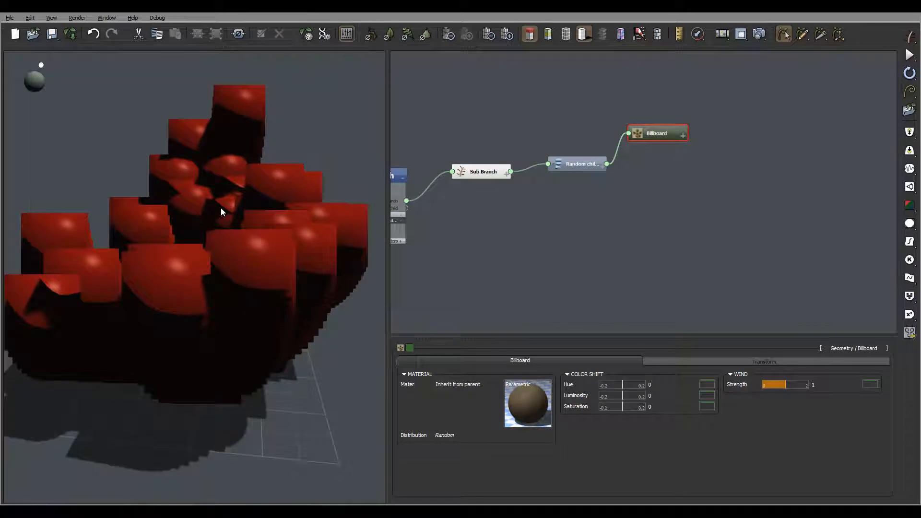
# Add a second Billboard node, connect it to Random children as a new child, and align it below the first.
pyautogui.click(661, 167)
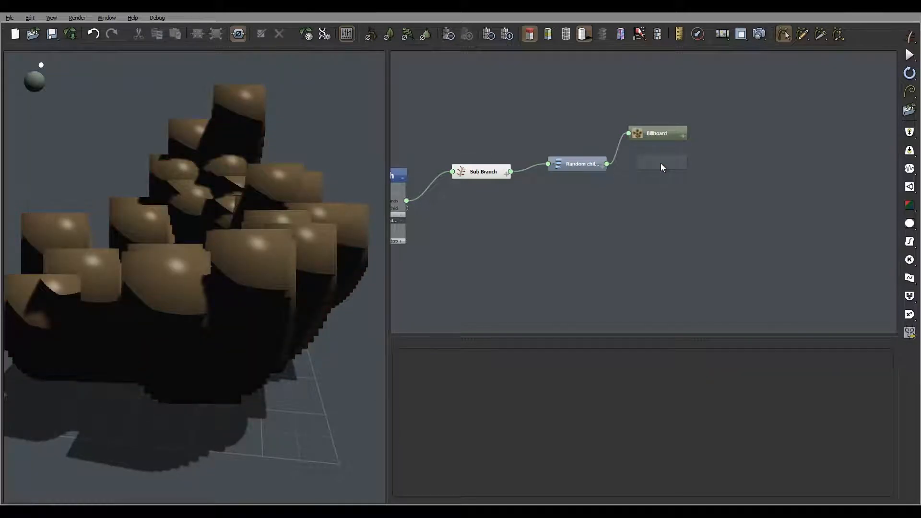
pyautogui.rightClick(661, 166)
pyautogui.moveTo(694, 169)
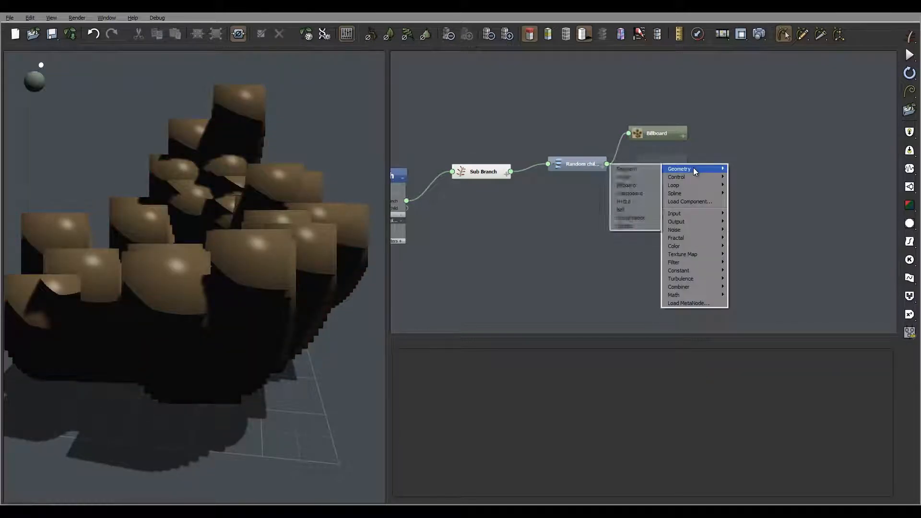
pyautogui.click(642, 182)
pyautogui.moveTo(639, 160); pyautogui.dragTo(606, 165)
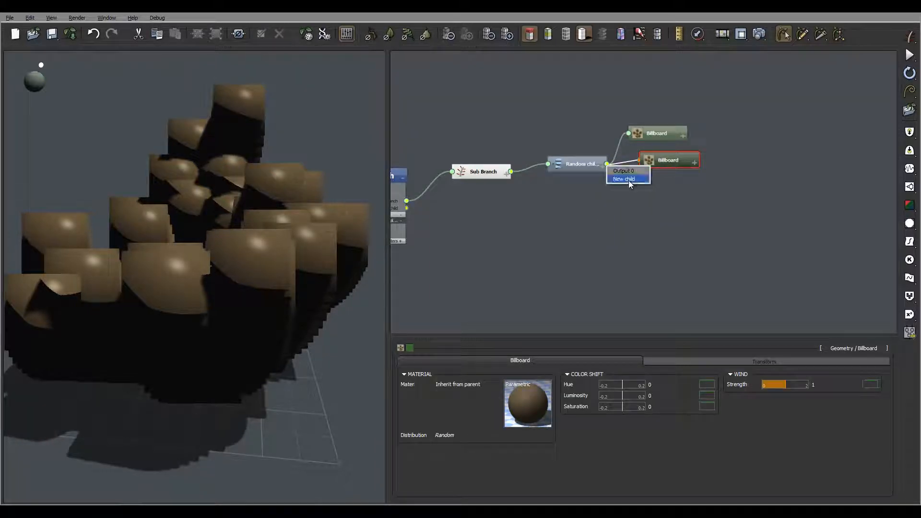
pyautogui.click(626, 179)
pyautogui.moveTo(681, 156)
pyautogui.mouseDown()
pyautogui.moveTo(664, 156)
pyautogui.moveTo(670, 159)
pyautogui.mouseUp()
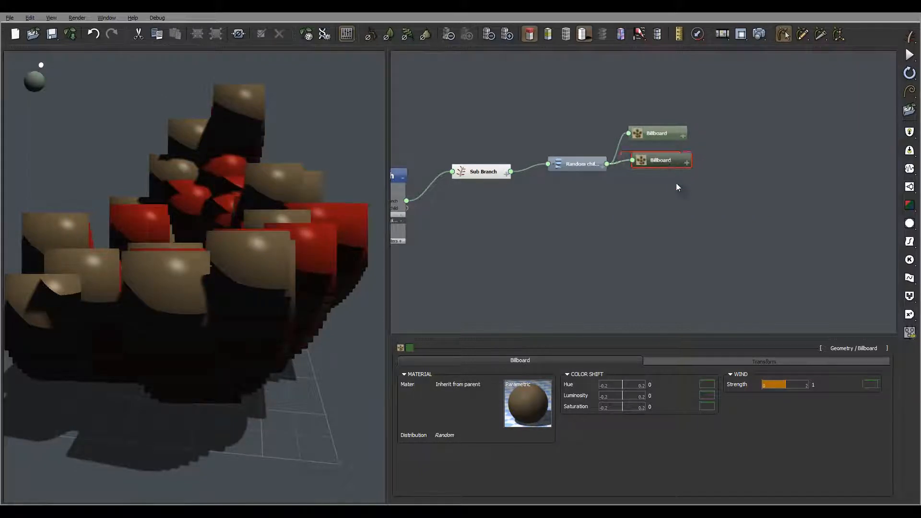
# Add a third Billboard node below the other two and connect it to Random children as a new child.
pyautogui.click(661, 189)
pyautogui.rightClick(661, 189)
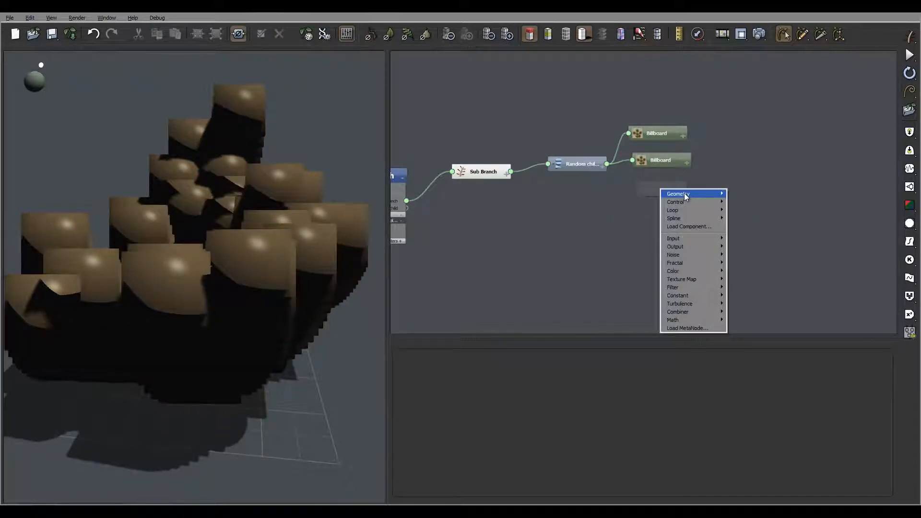
pyautogui.moveTo(672, 193)
pyautogui.click(633, 211)
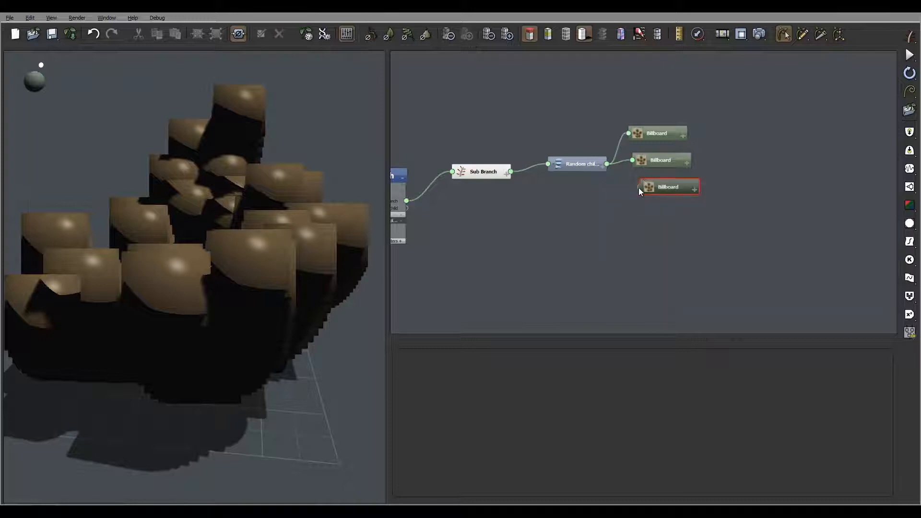
pyautogui.moveTo(639, 187); pyautogui.dragTo(607, 165)
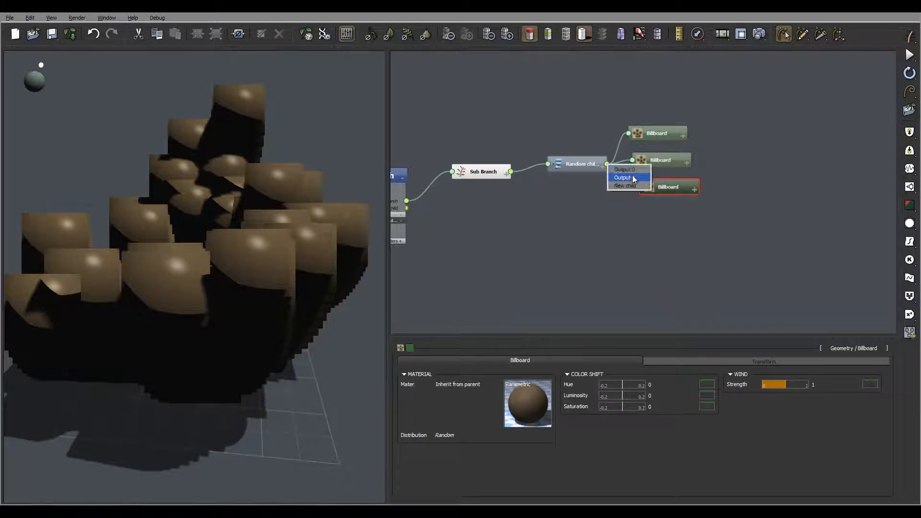
pyautogui.click(633, 186)
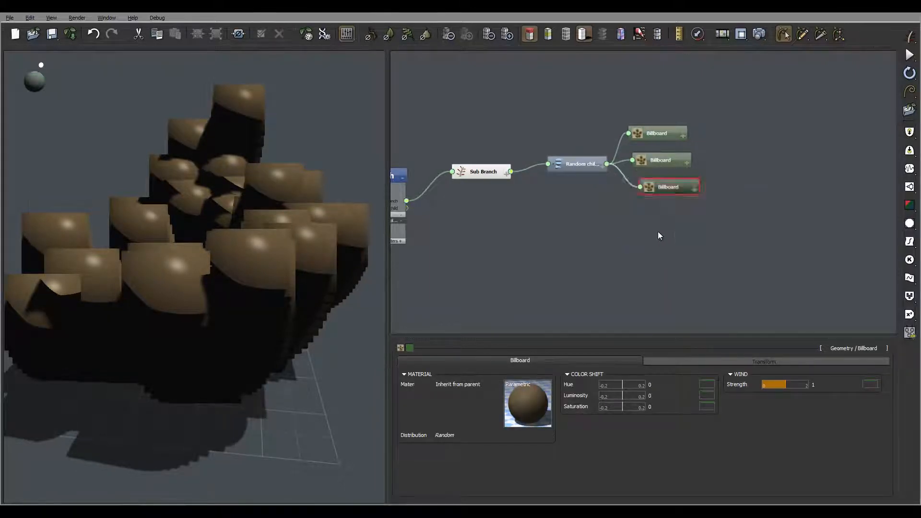
# Add a fourth Billboard node beneath the other three and connect it to Random children as a new child.
pyautogui.click(659, 233)
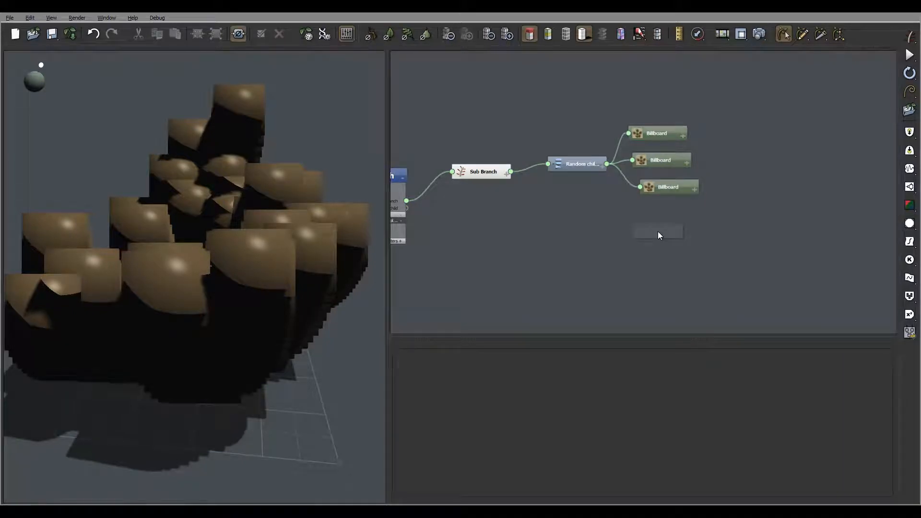
pyautogui.rightClick(658, 233)
pyautogui.moveTo(686, 238)
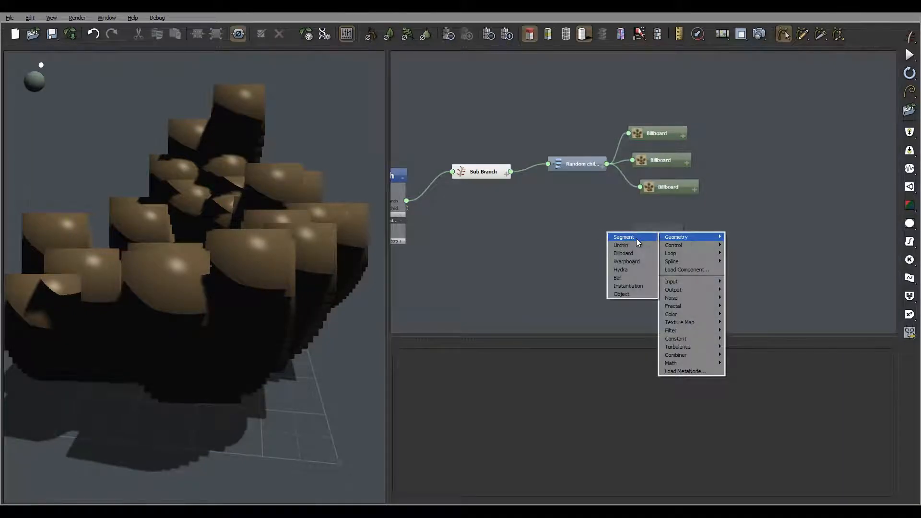
pyautogui.click(638, 253)
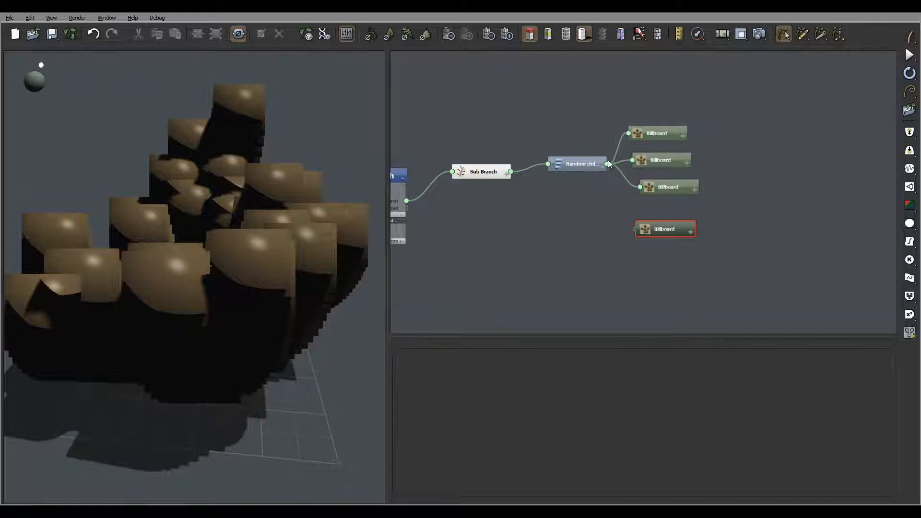
pyautogui.moveTo(635, 229); pyautogui.dragTo(608, 164)
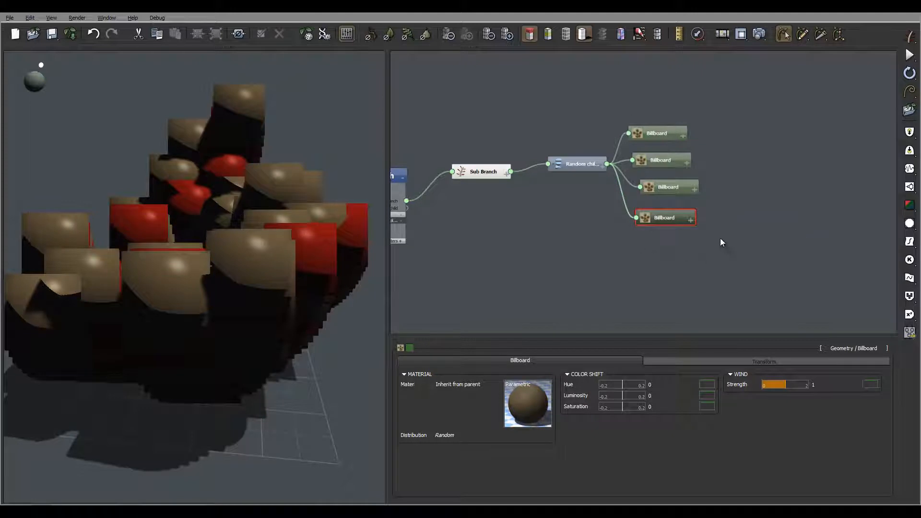
# Review the presence settings of the Random children node, and select the first Billboard node.
pyautogui.click(582, 161)
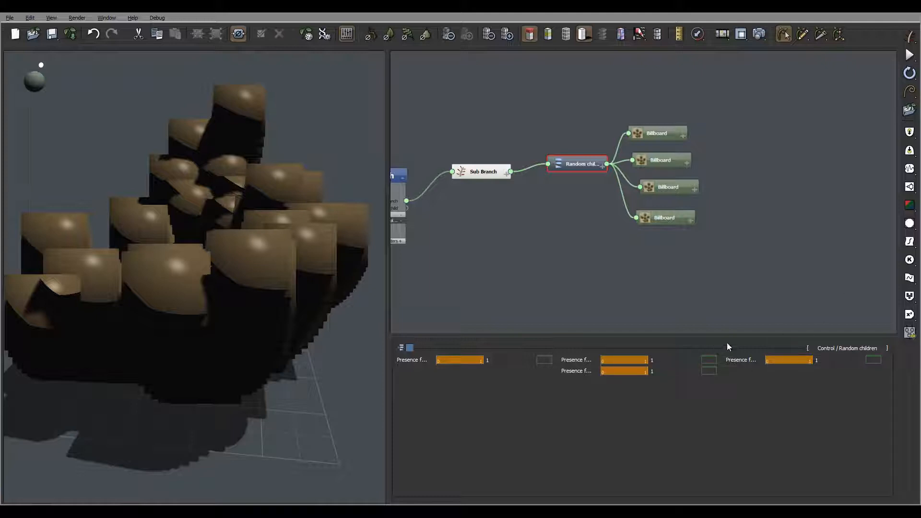
pyautogui.click(671, 130)
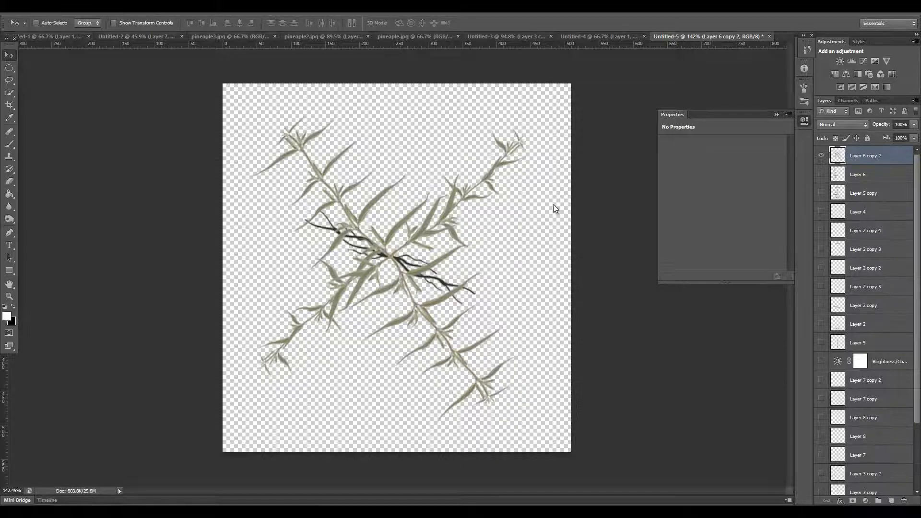
# Switch to Photoshop and preview the single leafy stem on Layer 6 with Layer 6 copy 2 hidden.
pyautogui.click(821, 155)
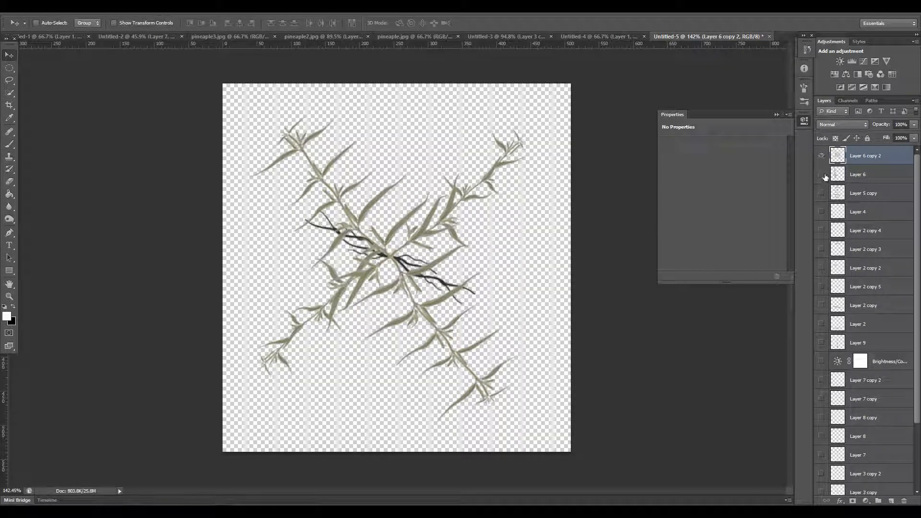
pyautogui.click(822, 174)
pyautogui.click(822, 193)
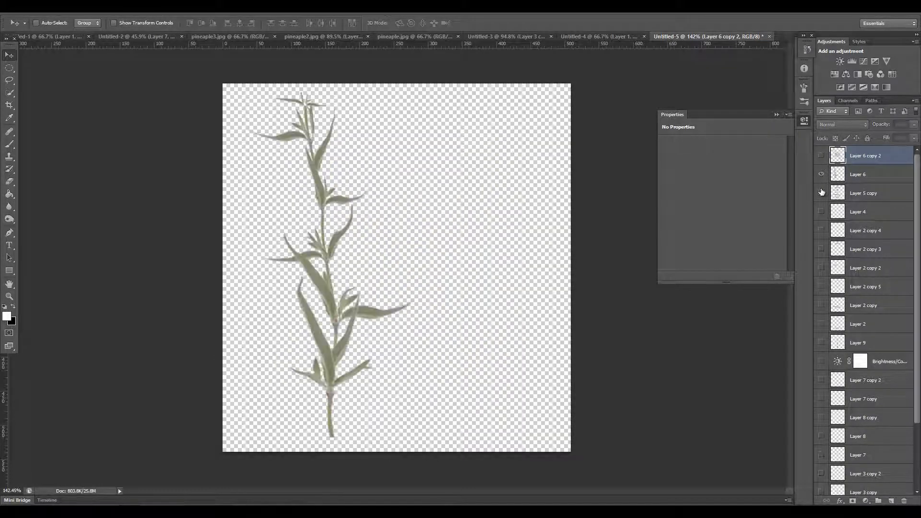
pyautogui.click(821, 193)
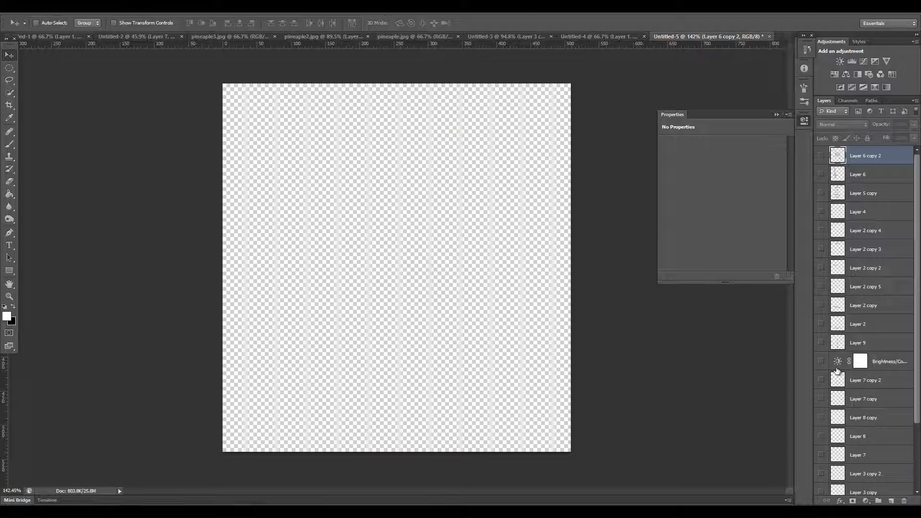
# Show Layer 2, Layer 2 copy, Layer 2 copy 2, Layer 2 copy 5 and Layer 9 together to examine the stem's parts.
pyautogui.click(822, 363)
pyautogui.click(822, 363)
pyautogui.click(821, 286)
pyautogui.click(822, 268)
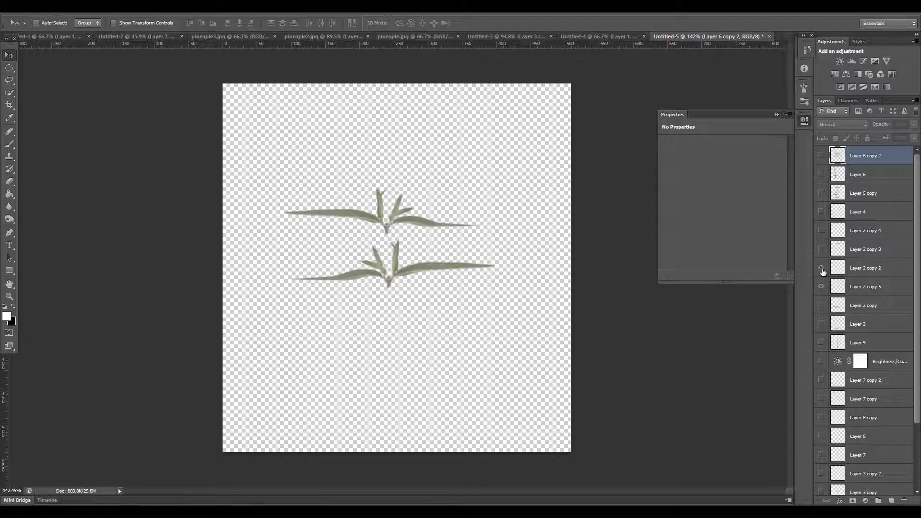
pyautogui.click(821, 305)
pyautogui.click(821, 324)
pyautogui.click(822, 338)
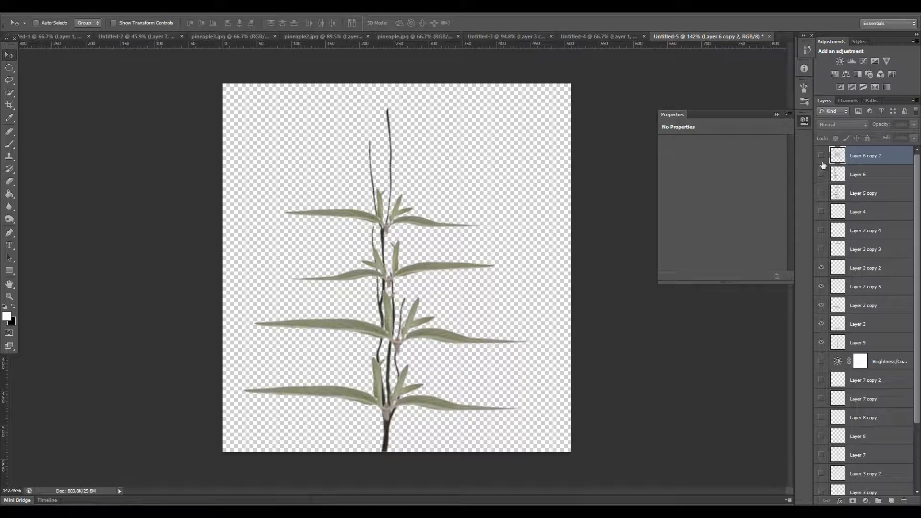
# Isolate the full leafy stem on Layer 5 copy by showing it and hiding the Layer 2 pieces and Layer 9.
pyautogui.click(821, 193)
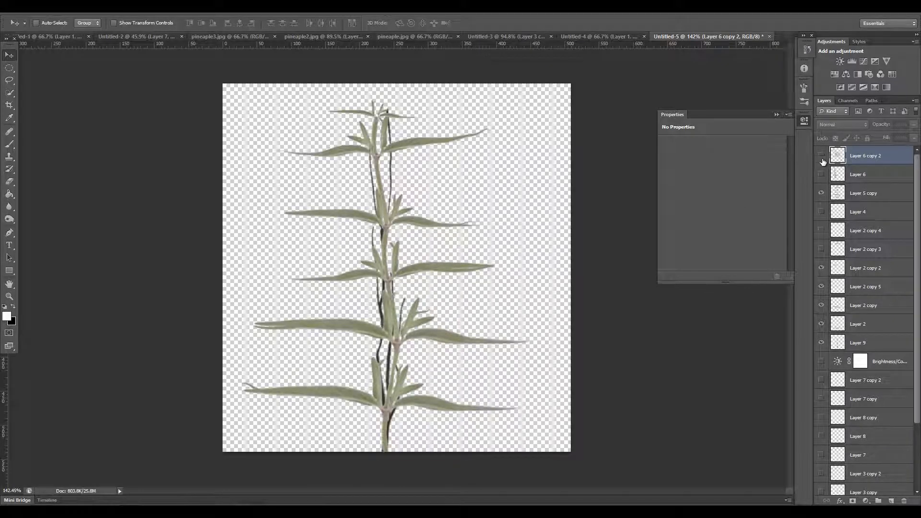
pyautogui.click(821, 268)
pyautogui.click(822, 286)
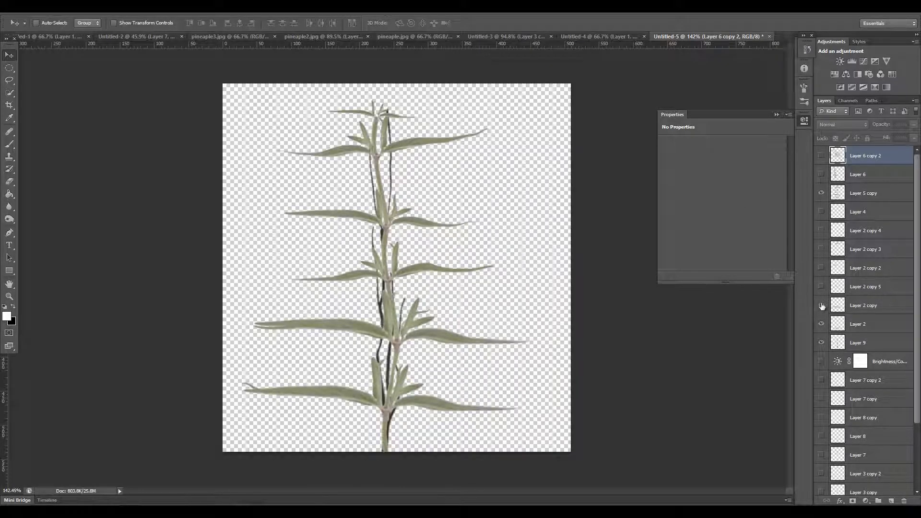
pyautogui.click(821, 305)
pyautogui.click(822, 324)
pyautogui.click(821, 341)
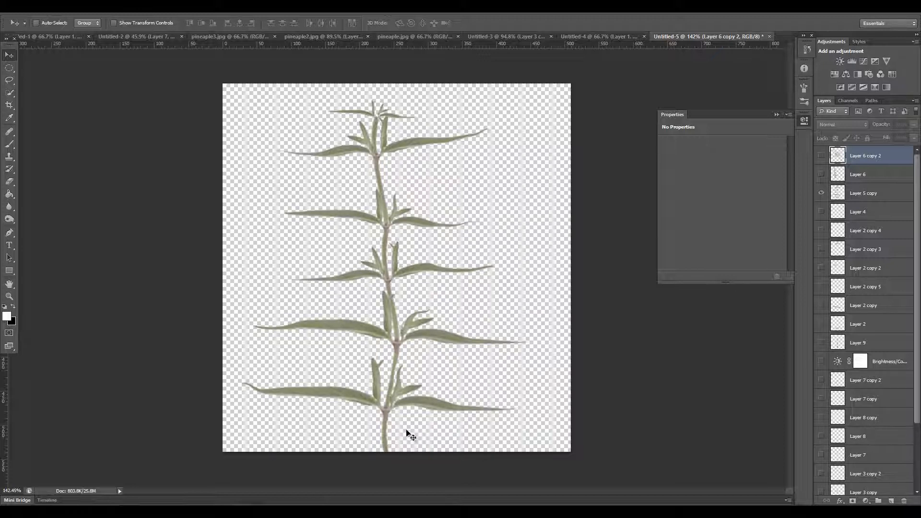
# Hide Layer 5 copy and preview Layer 4, Layer 2 copy 4, Layer 6 and Layer 6 copy 2 one at a time.
pyautogui.click(821, 212)
pyautogui.click(821, 211)
pyautogui.click(821, 193)
pyautogui.click(821, 231)
pyautogui.click(821, 231)
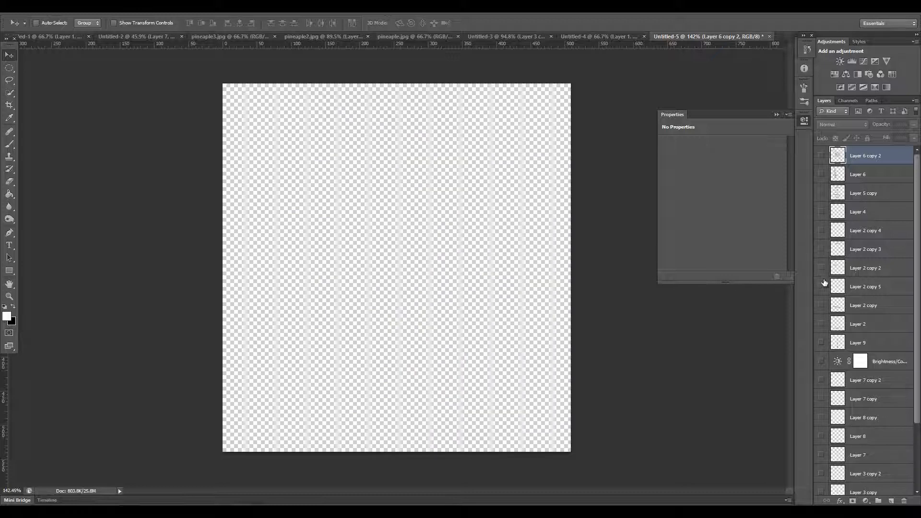
pyautogui.click(821, 175)
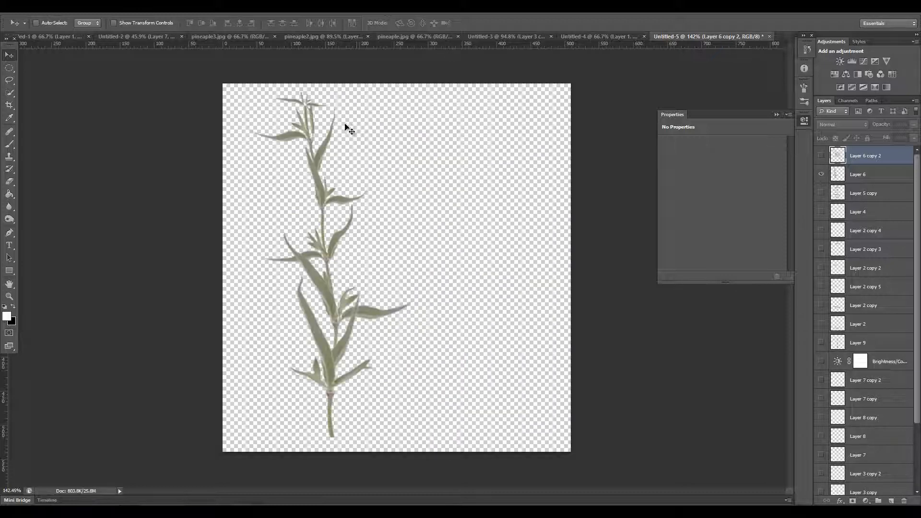
pyautogui.click(822, 175)
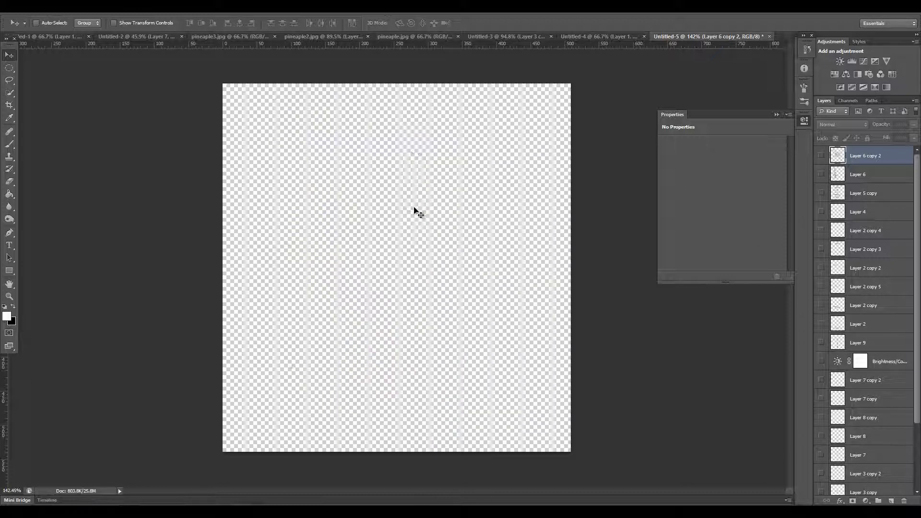
pyautogui.click(821, 156)
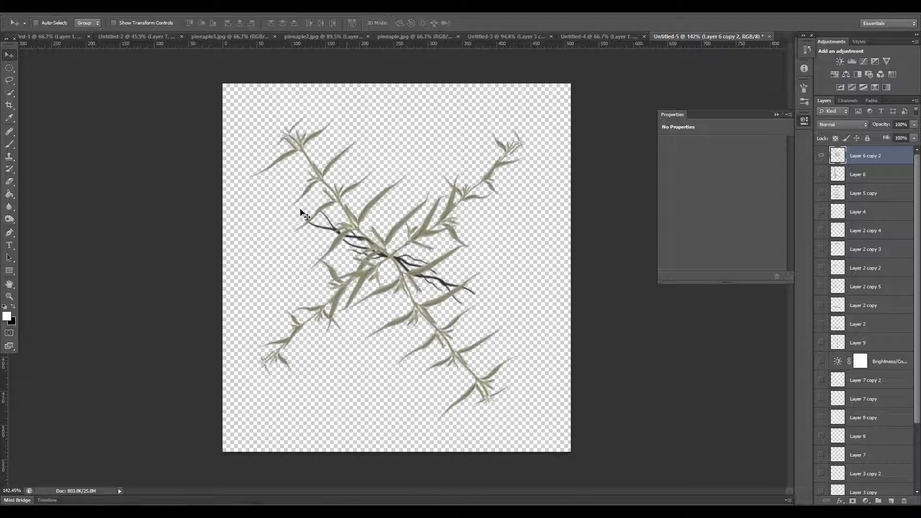
pyautogui.click(821, 156)
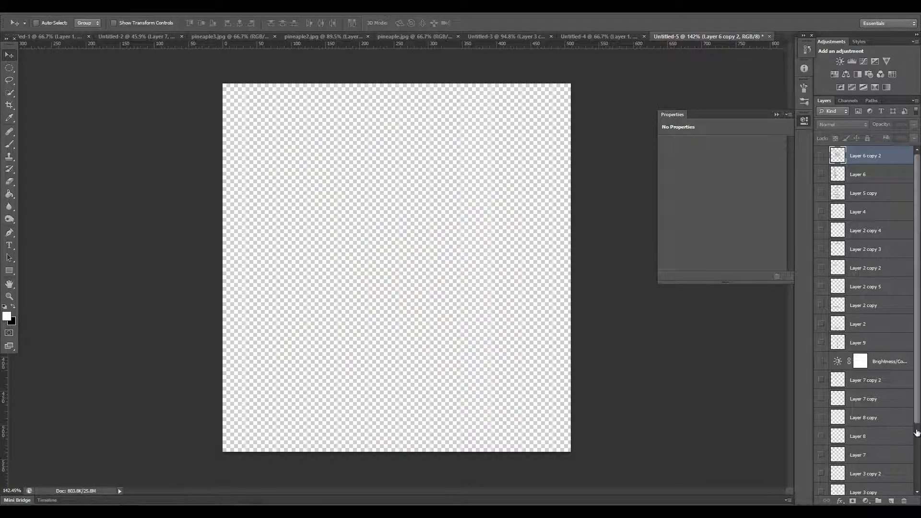
# Examine the bare twig artwork by showing Layer 3 copy 2, the Layer 7 and 8 variants, and the Brightness/Contrast adjustment.
pyautogui.click(821, 474)
pyautogui.click(821, 455)
pyautogui.click(821, 436)
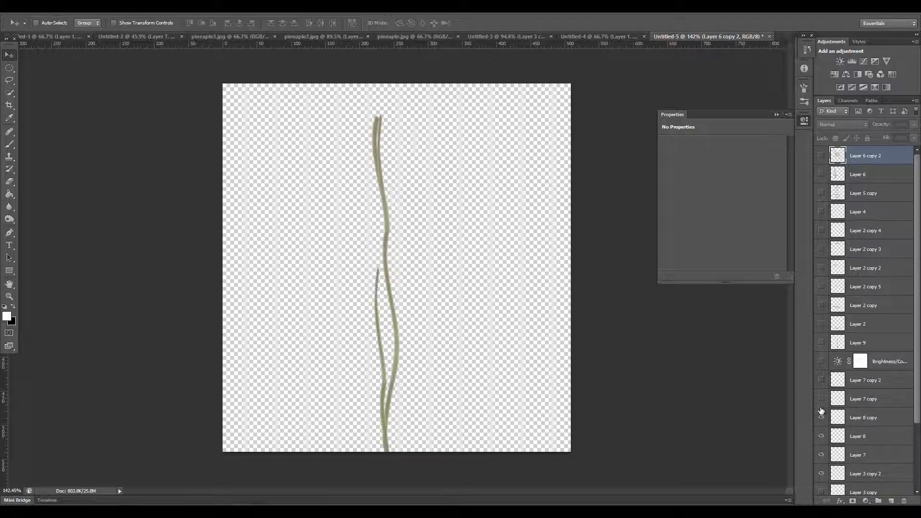
pyautogui.click(822, 417)
pyautogui.click(822, 399)
pyautogui.click(821, 380)
pyautogui.click(822, 361)
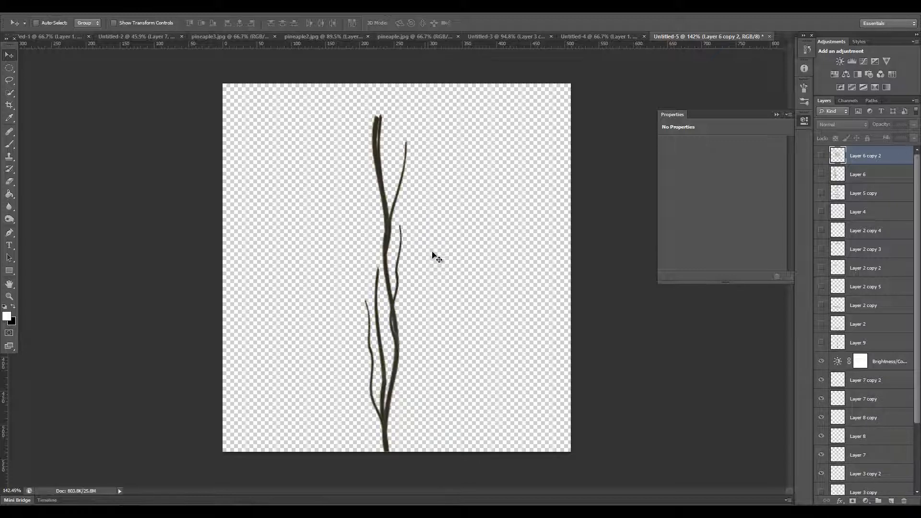
pyautogui.click(821, 474)
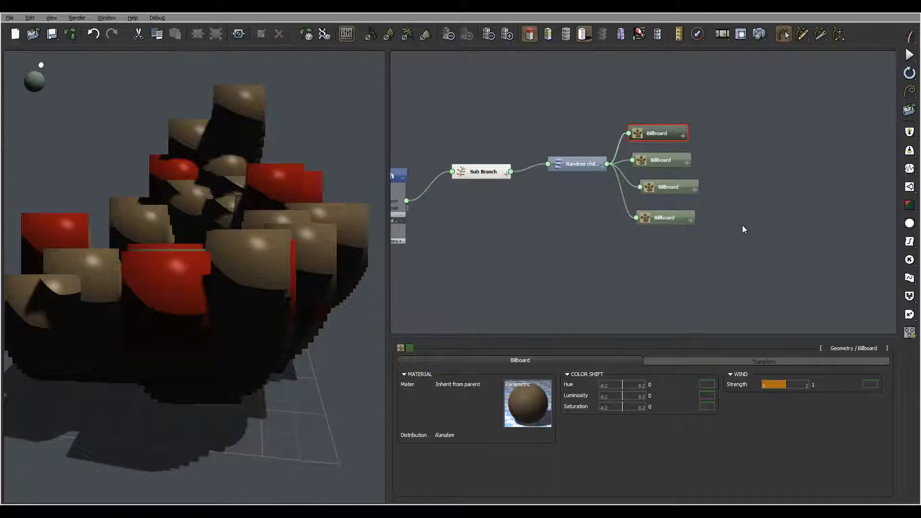
# Switch back to The Plant Factory, load sage.png as the first Billboard's leaf picture, and set its hooking point at the stem's base.
pyautogui.moveTo(501, 219); pyautogui.dragTo(562, 208, button='middle')
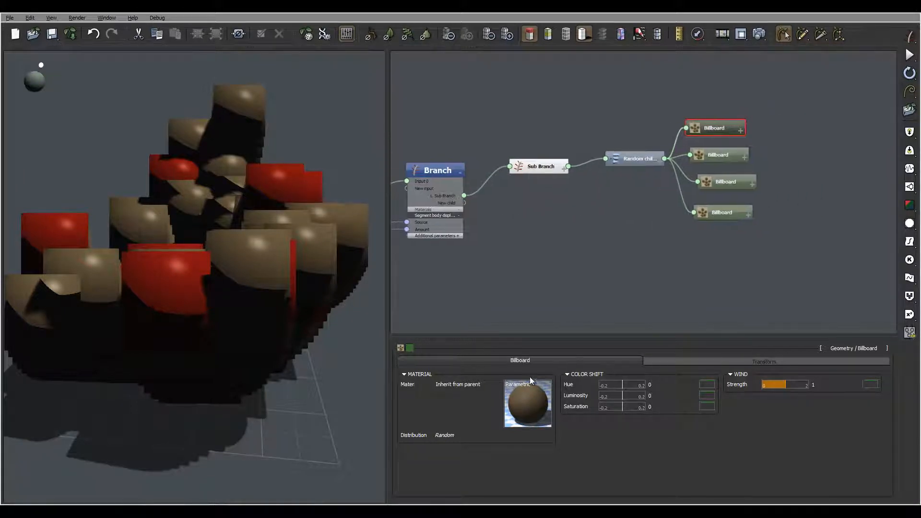
pyautogui.doubleClick(527, 407)
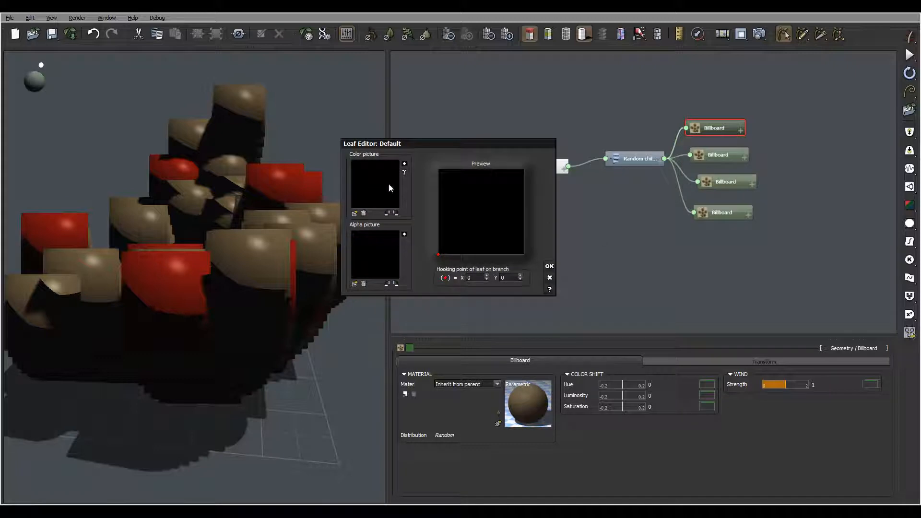
pyautogui.click(355, 214)
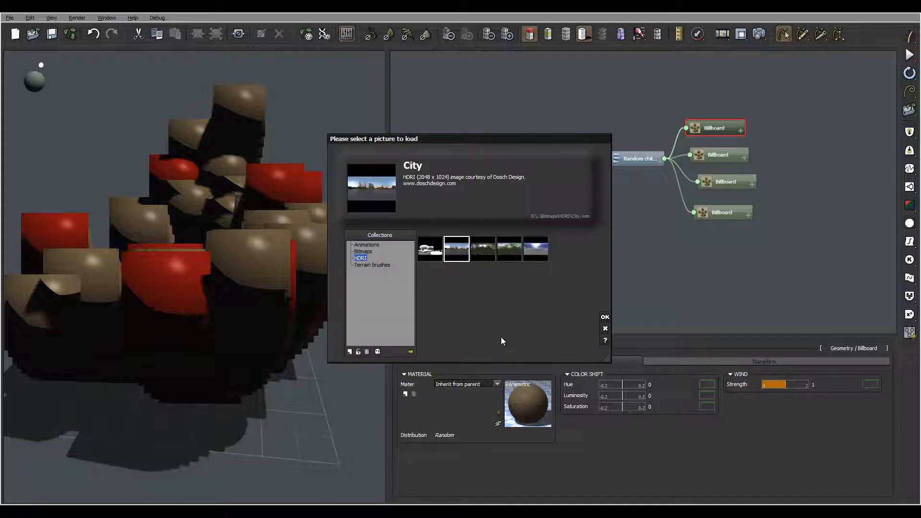
pyautogui.click(410, 353)
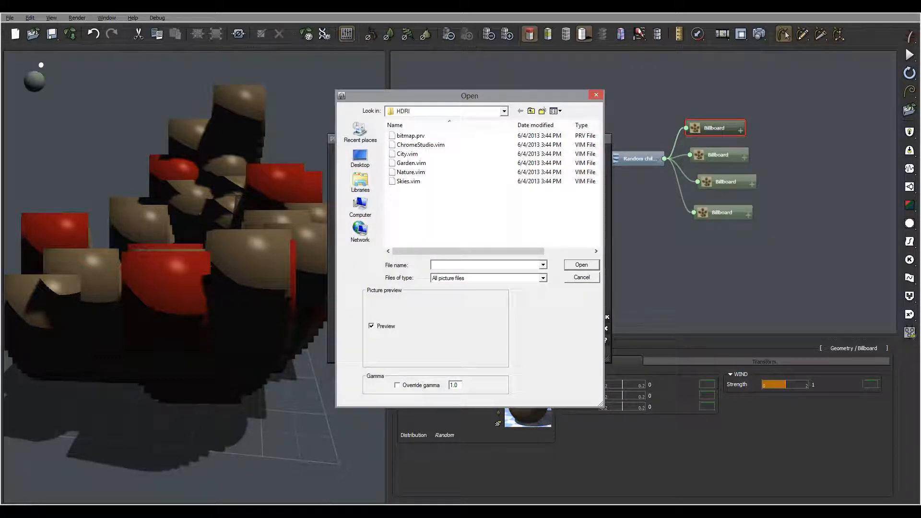
pyautogui.moveTo(597, 136); pyautogui.dragTo(603, 204)
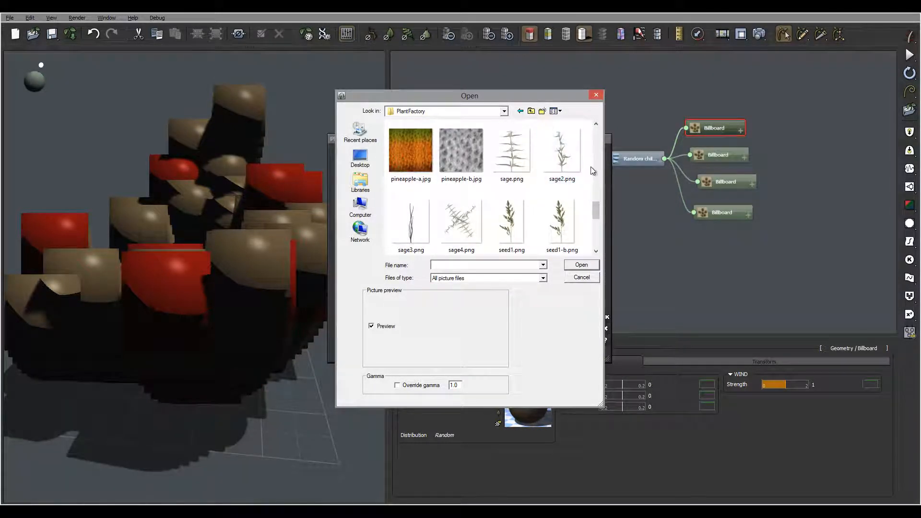
pyautogui.click(512, 158)
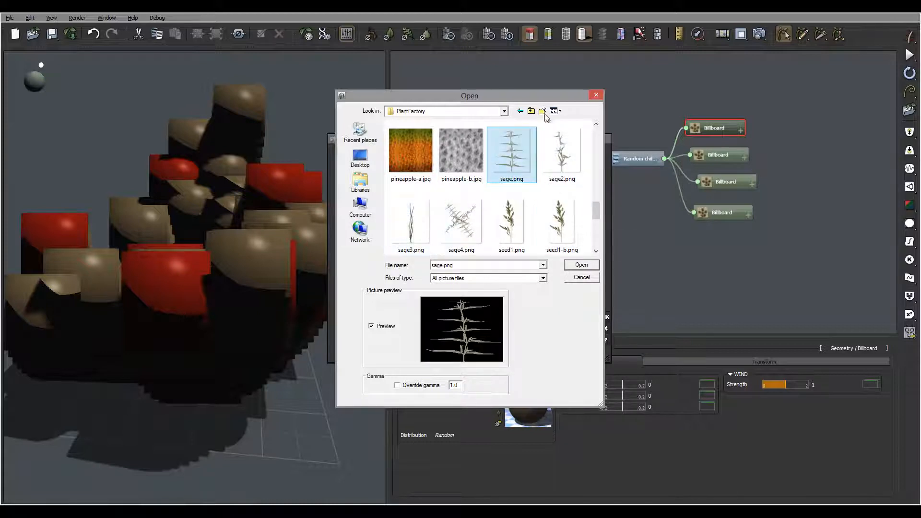
pyautogui.click(590, 267)
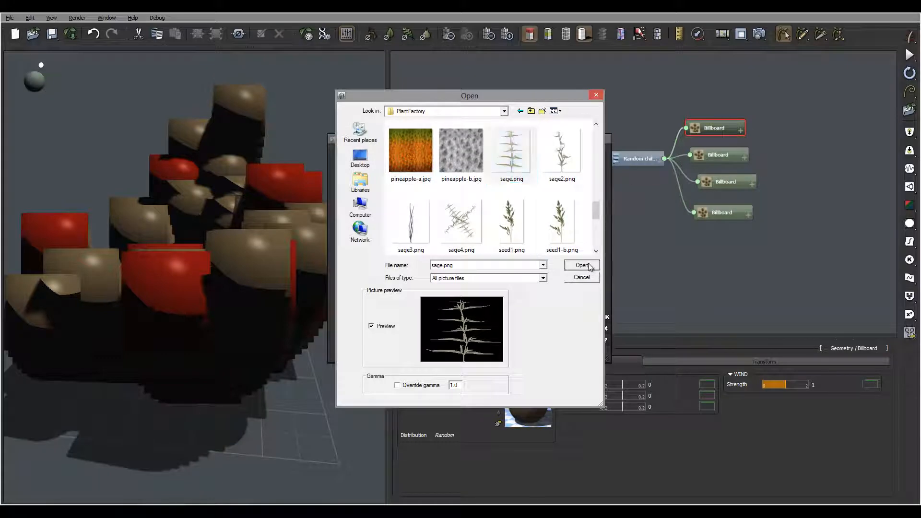
pyautogui.click(673, 267)
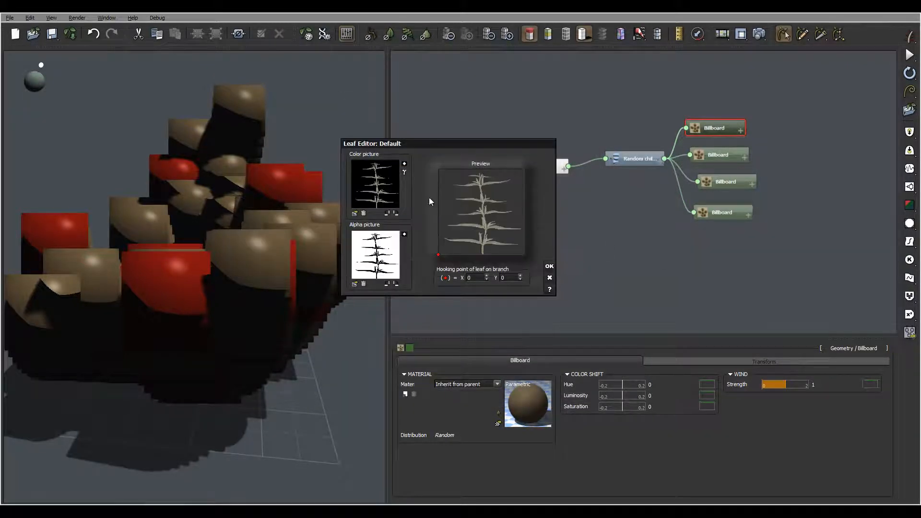
pyautogui.moveTo(440, 255); pyautogui.dragTo(482, 255)
pyautogui.click(550, 266)
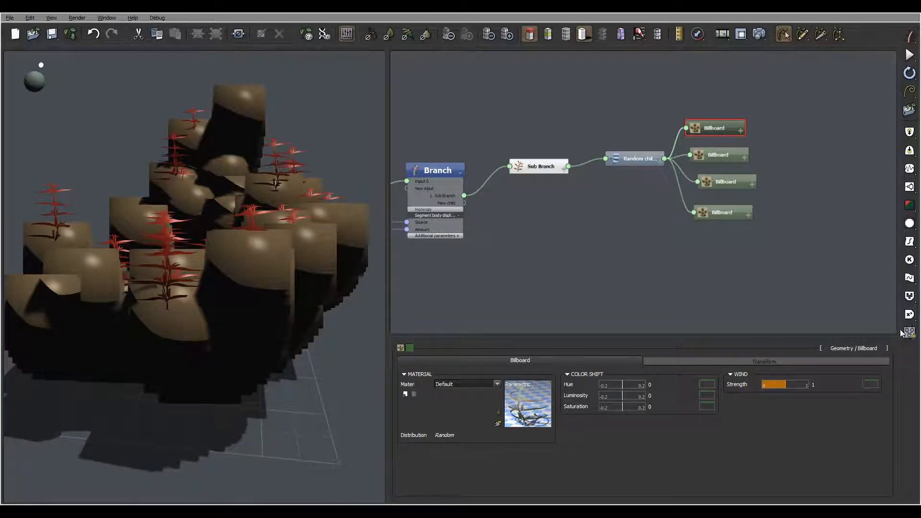
# Set the first Billboard's global scale to 0.5 with a random variation of 0.1.
pyautogui.click(787, 362)
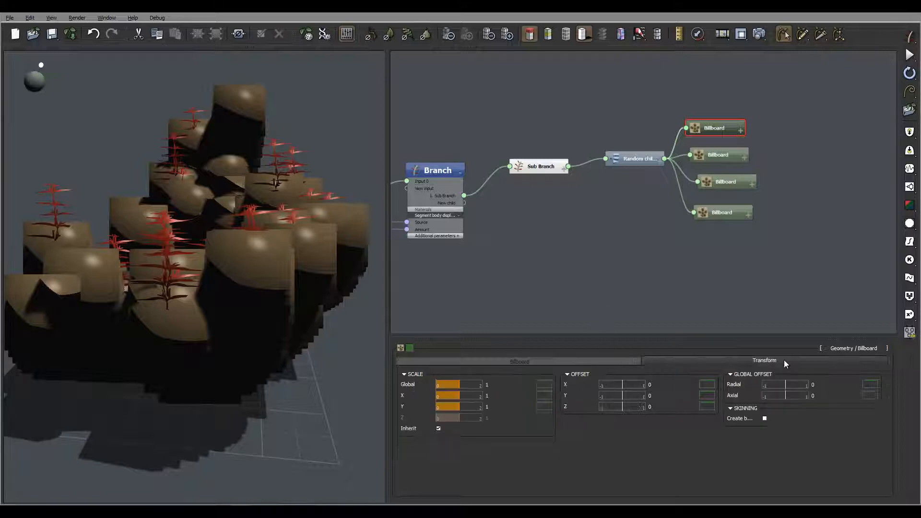
pyautogui.click(489, 384)
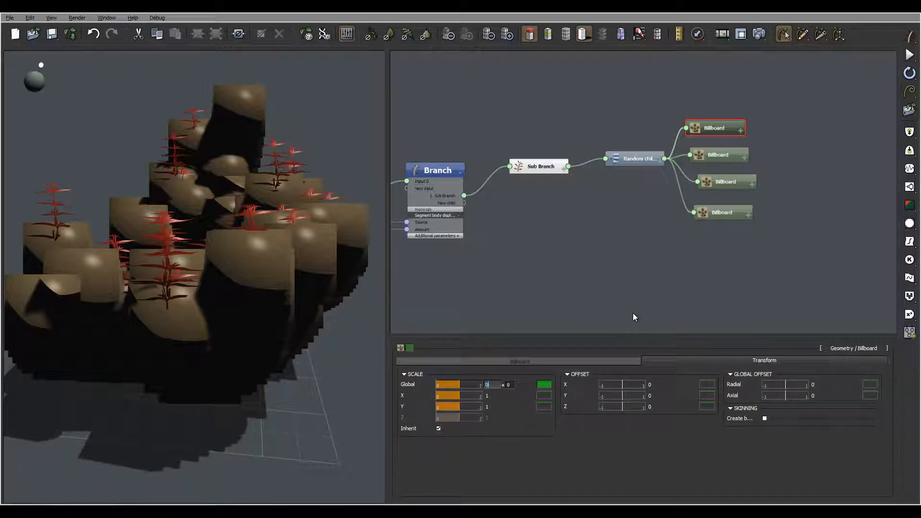
pyautogui.click(510, 385)
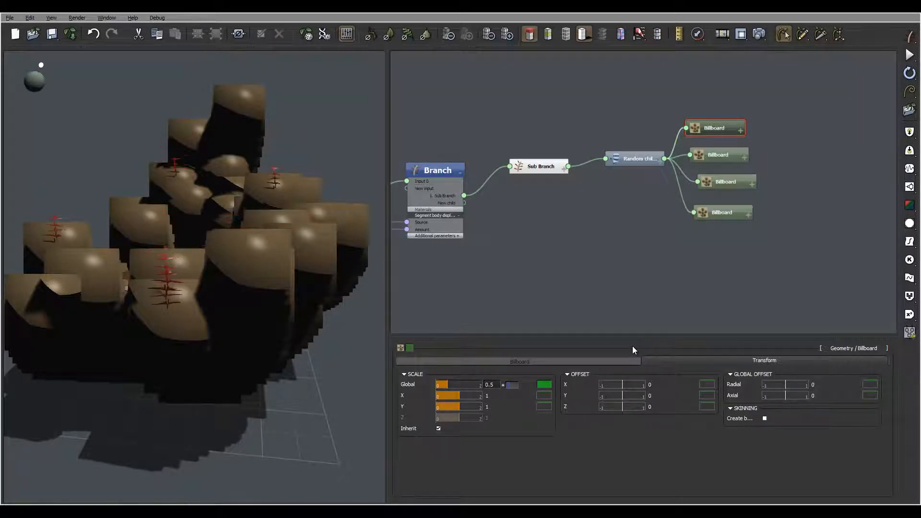
pyautogui.write('0.1')
pyautogui.press('Return')
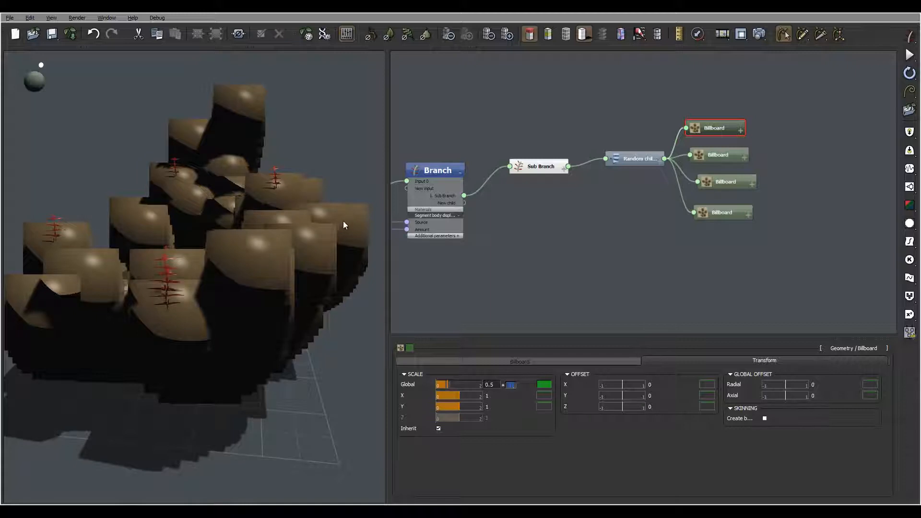
# Set the highlight global intensity and global size of the first Billboard's material to 0%.
pyautogui.click(456, 364)
pyautogui.doubleClick(537, 408)
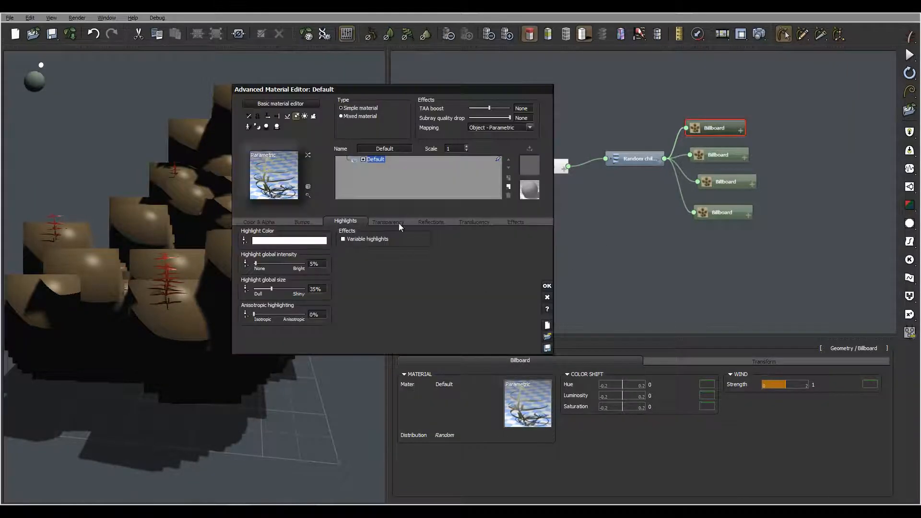
pyautogui.moveTo(256, 263); pyautogui.dragTo(252, 263)
pyautogui.moveTo(272, 288); pyautogui.dragTo(253, 288)
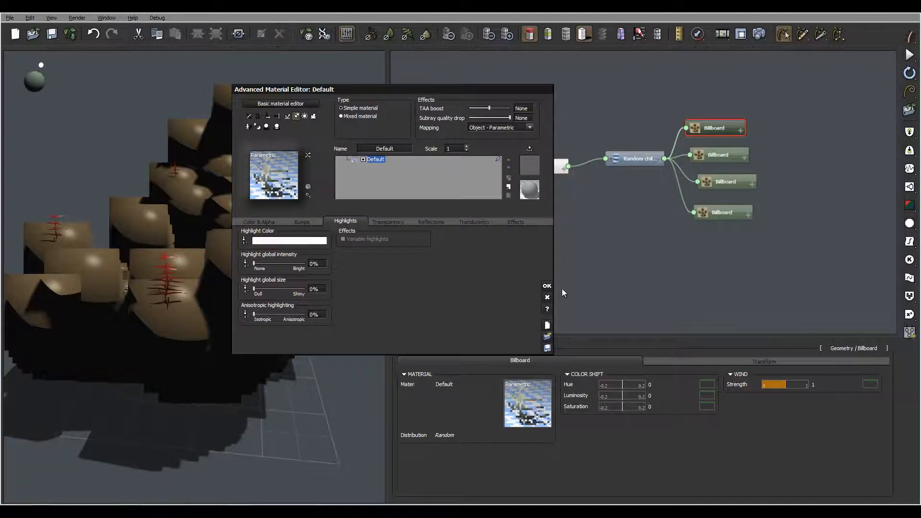
pyautogui.click(547, 286)
# Load sage2.png as the second Billboard's leaf picture without its image sequence, and set the hooking point at the stem's base, about X 0.52, Y 0.01.
pyautogui.click(720, 155)
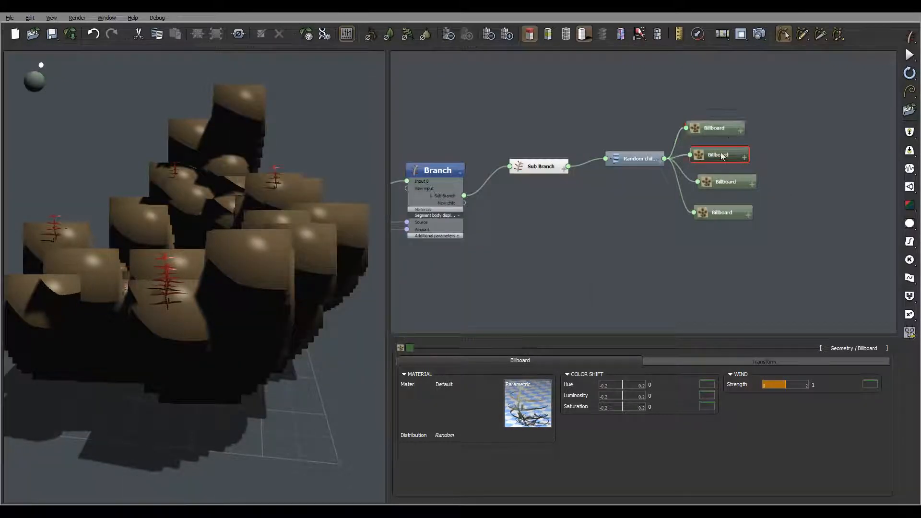
pyautogui.click(498, 424)
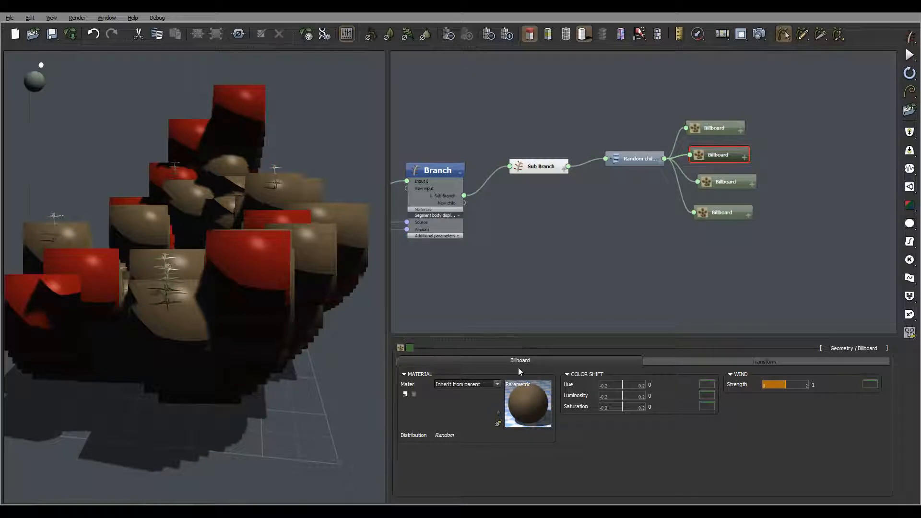
pyautogui.click(355, 213)
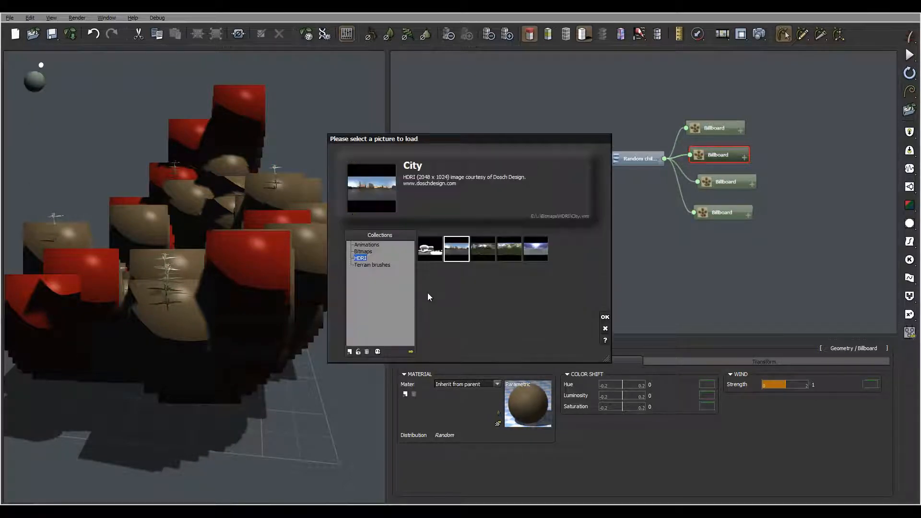
pyautogui.click(412, 355)
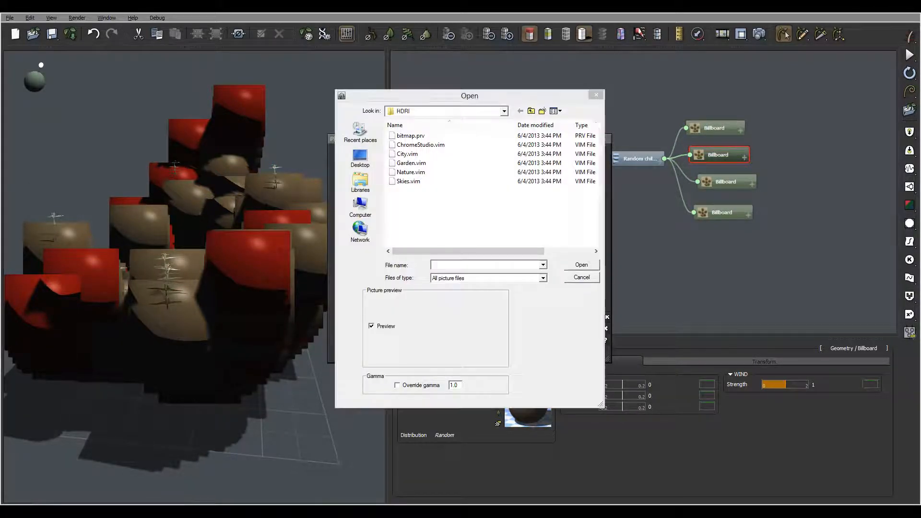
pyautogui.moveTo(594, 136); pyautogui.dragTo(592, 209)
pyautogui.click(562, 156)
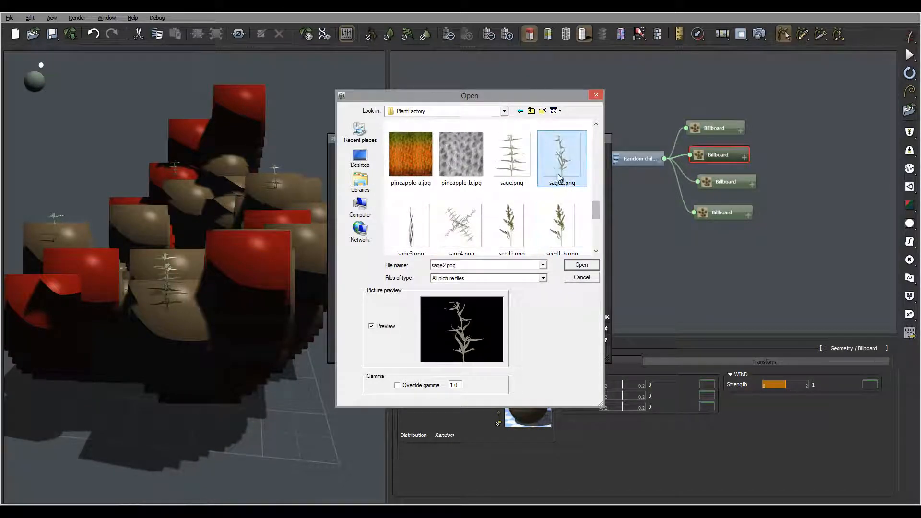
pyautogui.click(582, 265)
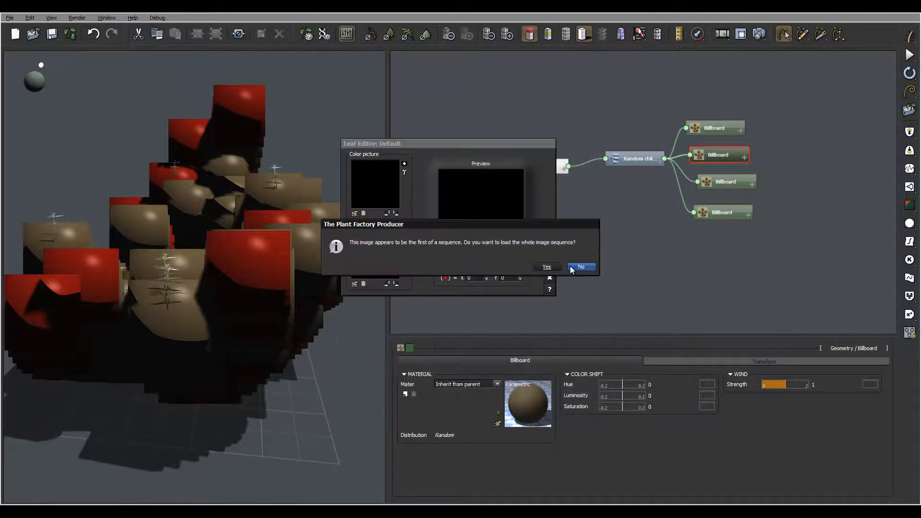
pyautogui.click(581, 266)
pyautogui.click(672, 268)
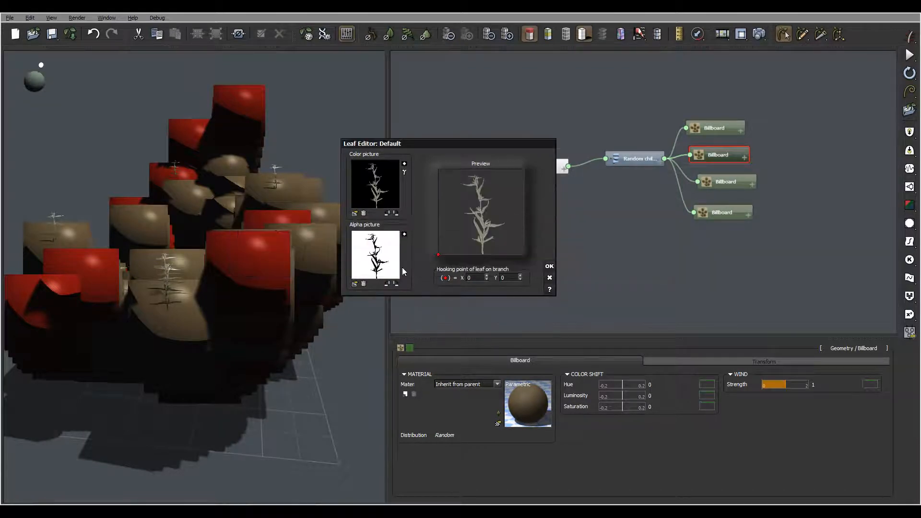
pyautogui.moveTo(469, 245); pyautogui.dragTo(446, 248)
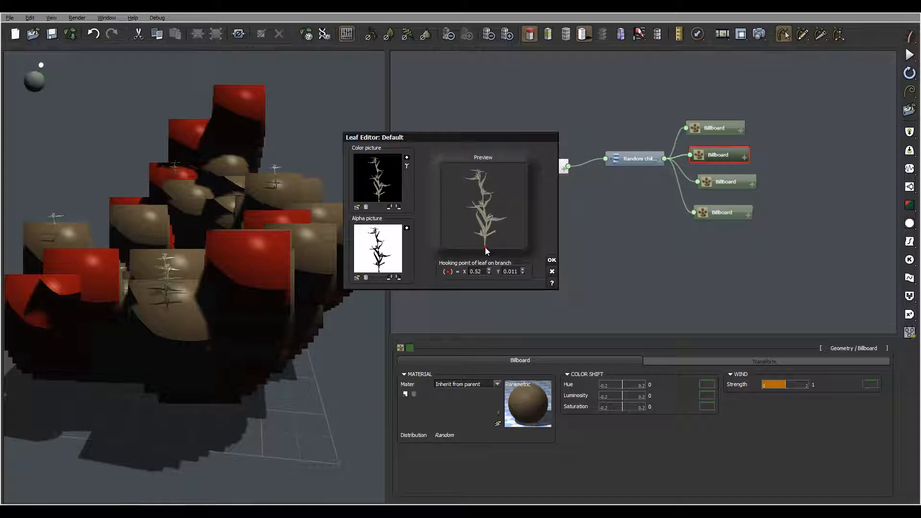
pyautogui.click(552, 260)
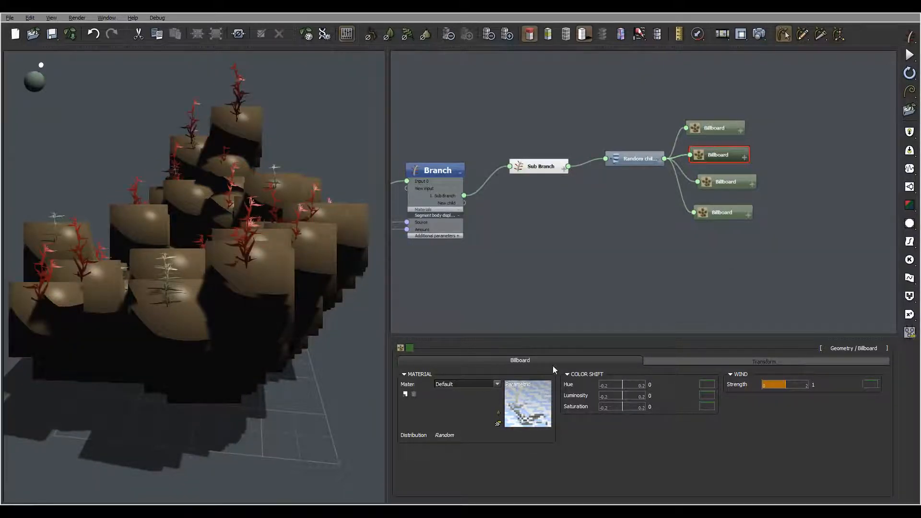
# Set the highlight global intensity and global size of the second Billboard's material to 0%.
pyautogui.click(531, 400)
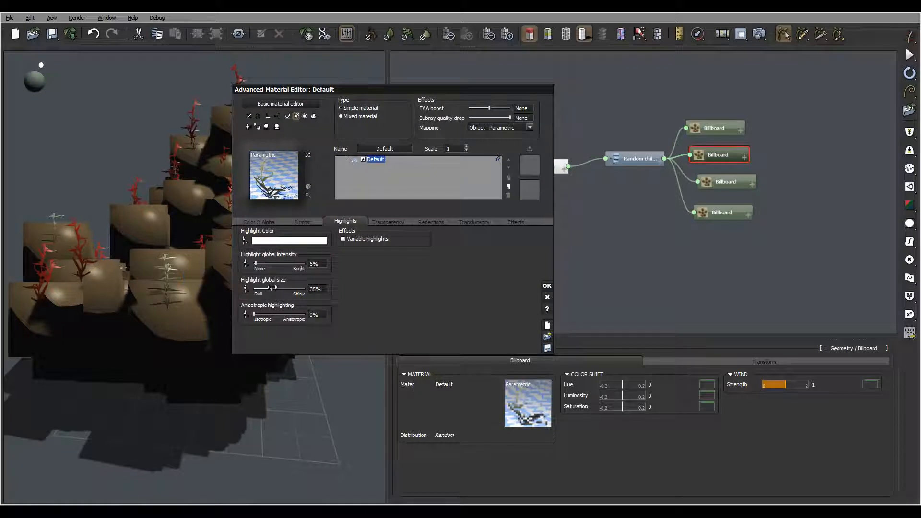
pyautogui.moveTo(271, 289); pyautogui.dragTo(234, 288)
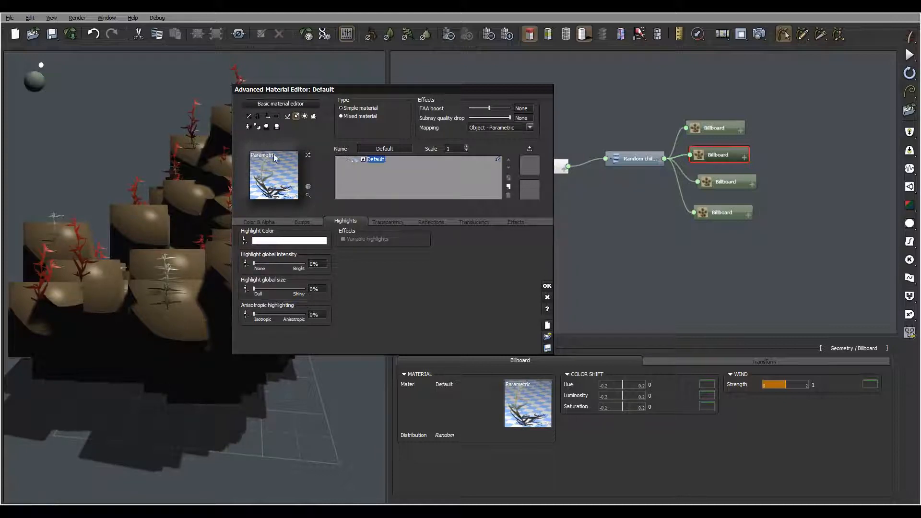
pyautogui.click(547, 286)
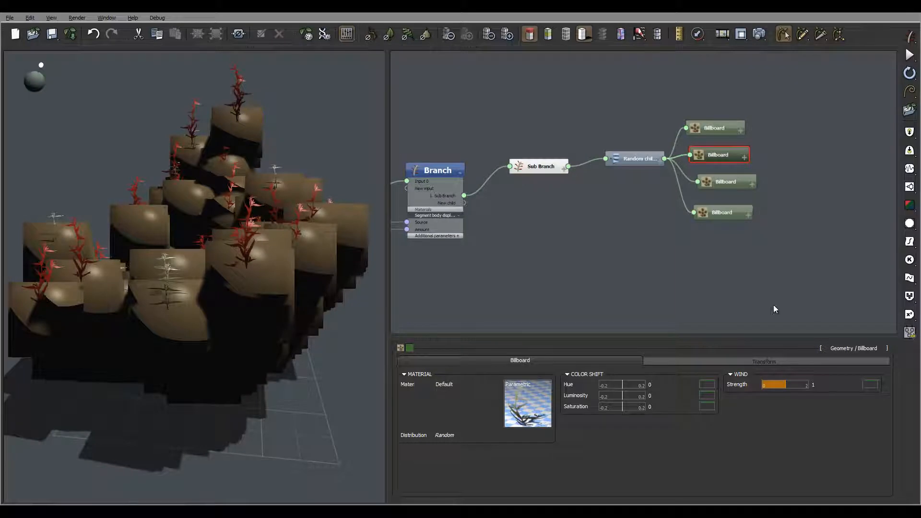
# Set the second Billboard's global scale to 0.9 with a random variation of 0.2.
pyautogui.click(764, 362)
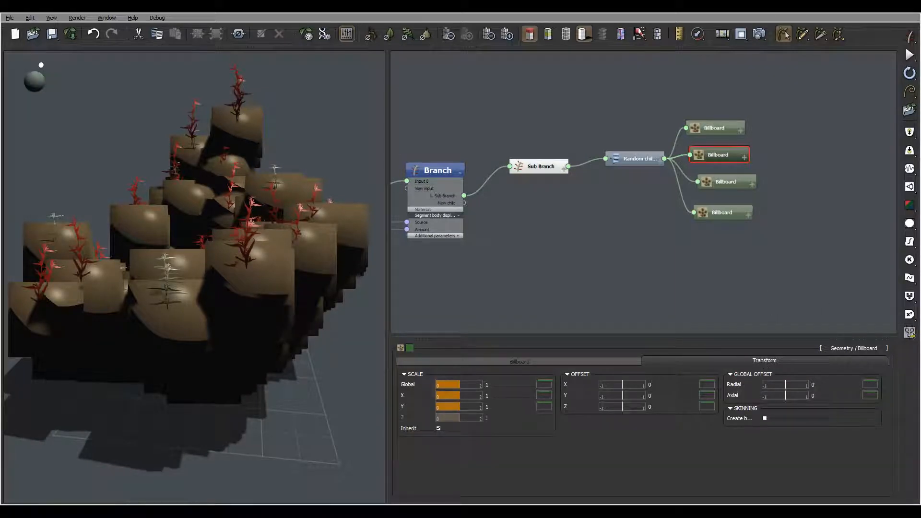
pyautogui.click(543, 384)
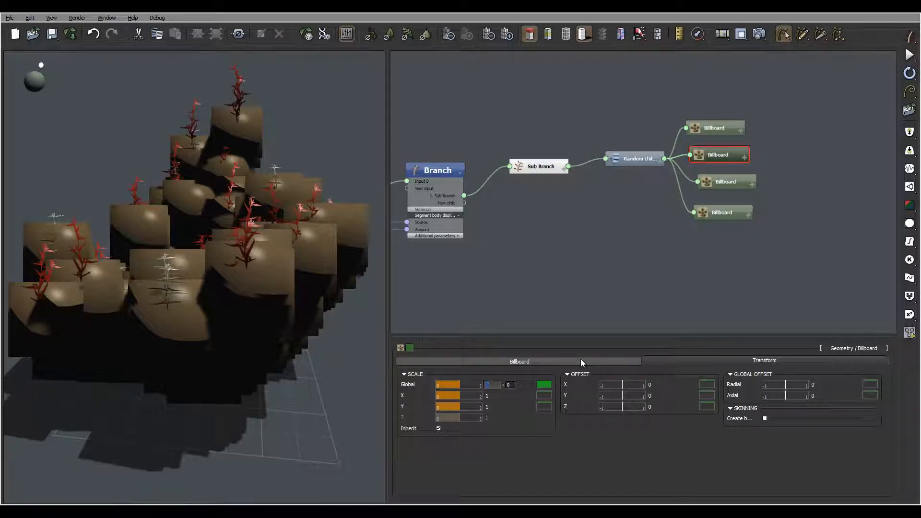
pyautogui.write('0.9')
pyautogui.click(510, 384)
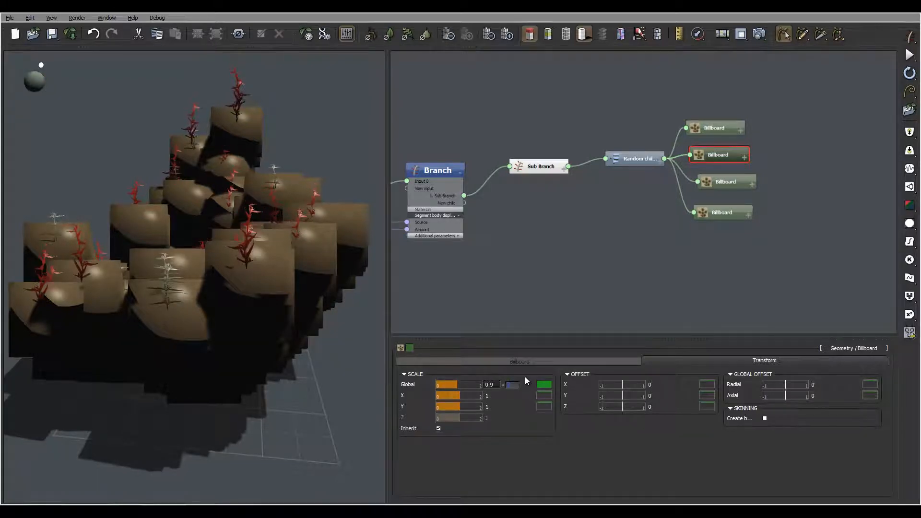
pyautogui.write('0.2')
pyautogui.press('Return')
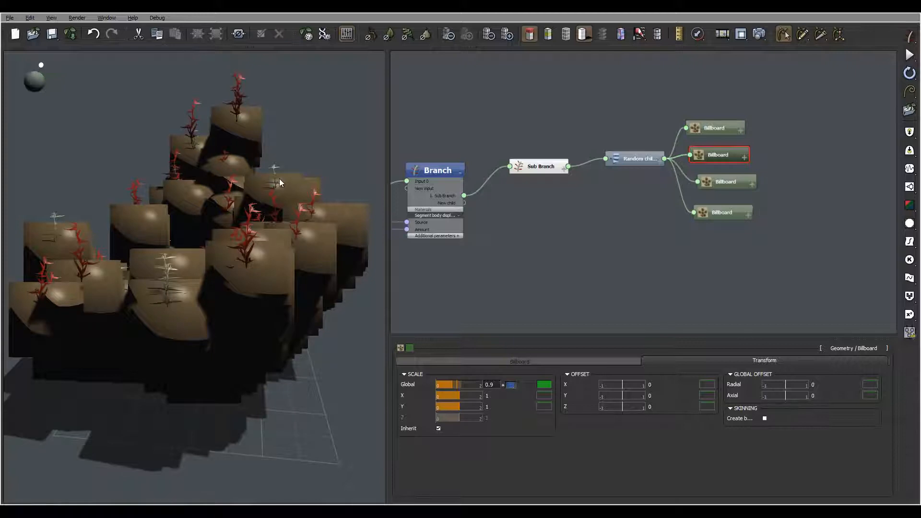
# Load sage3.png as the third Billboard's leaf picture and set its hooking point at the stem's base, about X 0.51, Y 0.02.
pyautogui.click(731, 181)
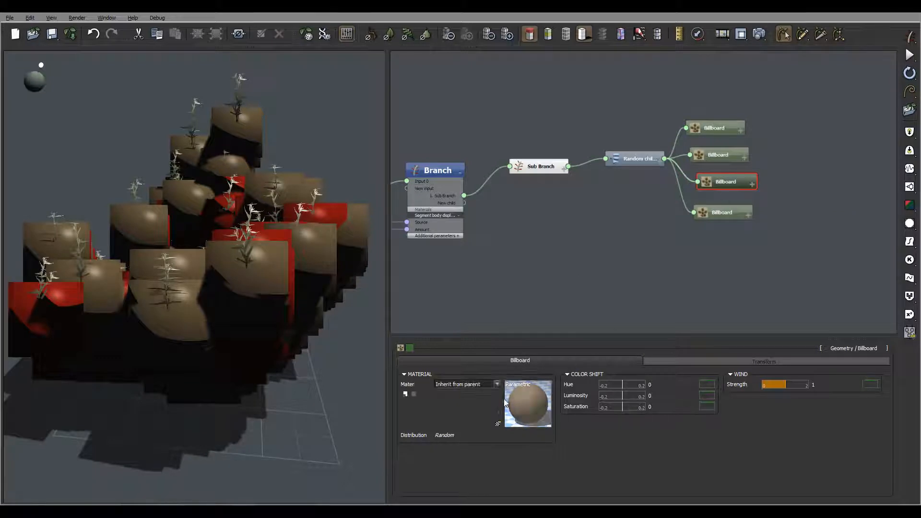
pyautogui.click(498, 413)
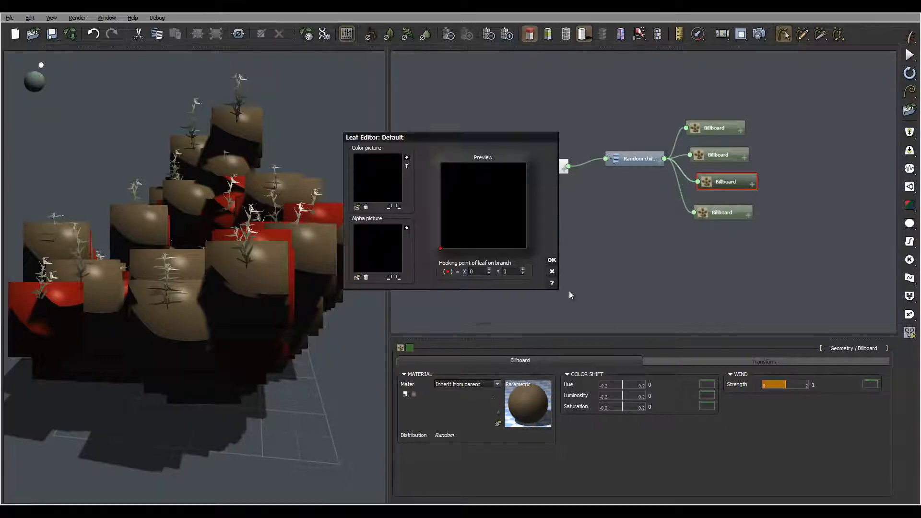
pyautogui.click(357, 207)
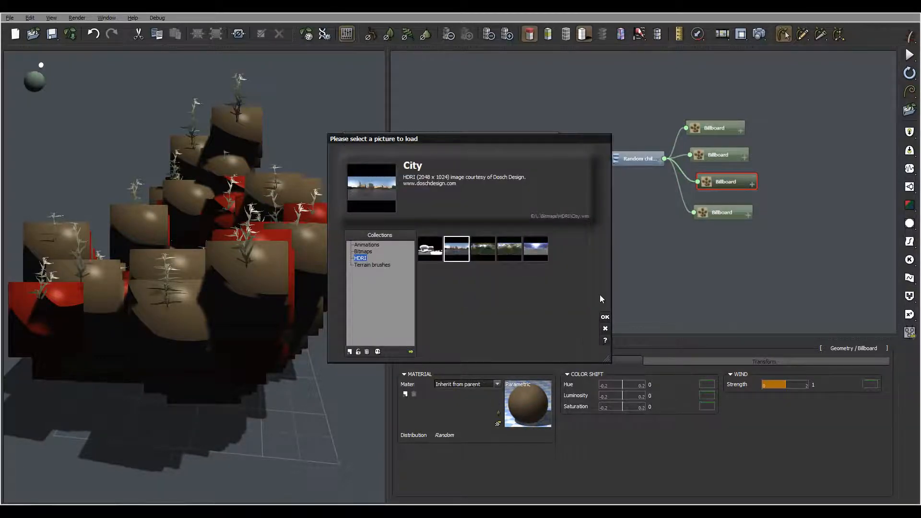
pyautogui.click(600, 296)
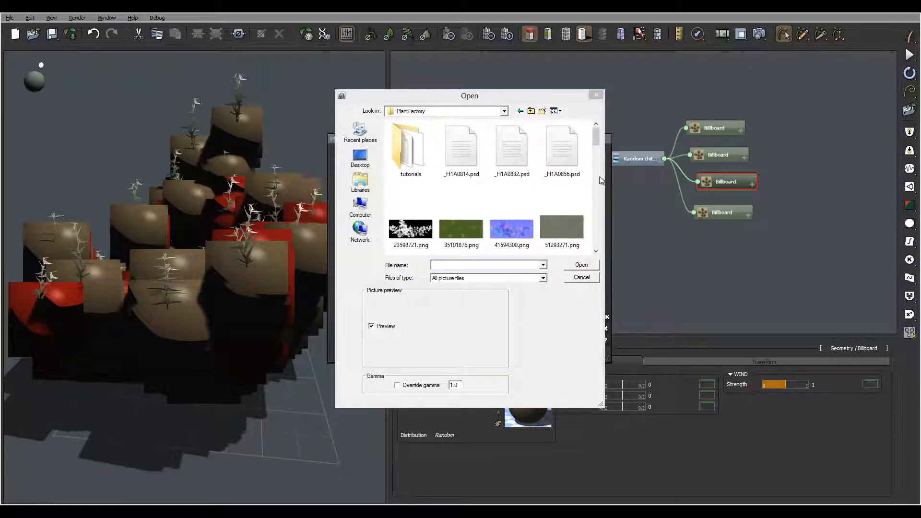
pyautogui.moveTo(596, 136); pyautogui.dragTo(595, 212)
pyautogui.click(402, 217)
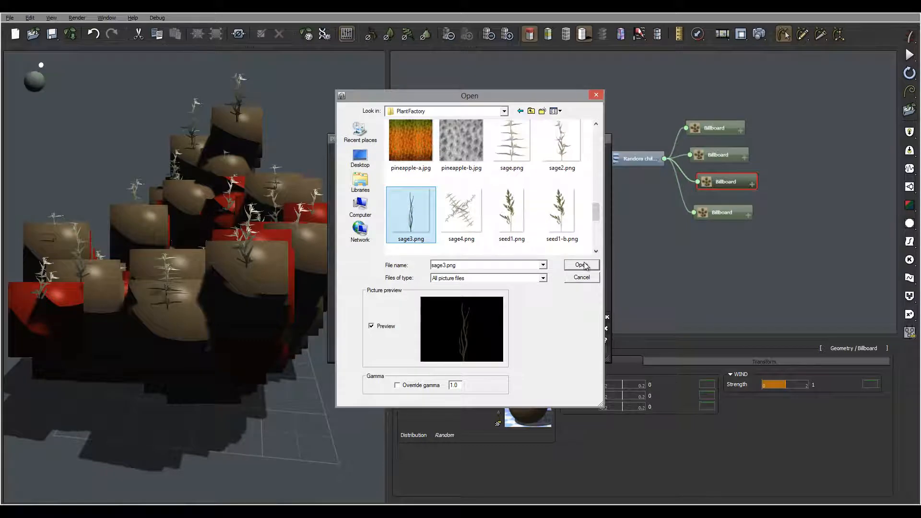
pyautogui.click(586, 266)
pyautogui.click(589, 269)
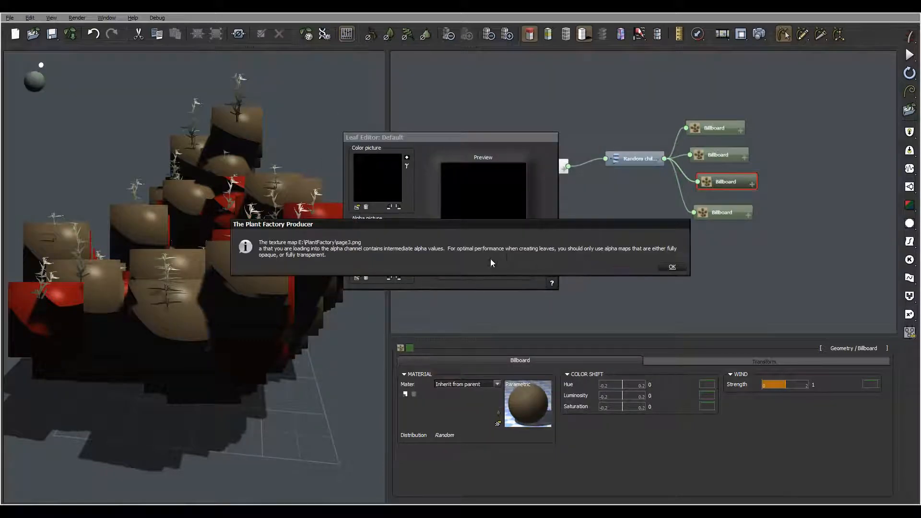
pyautogui.click(672, 268)
pyautogui.moveTo(441, 249); pyautogui.dragTo(497, 245)
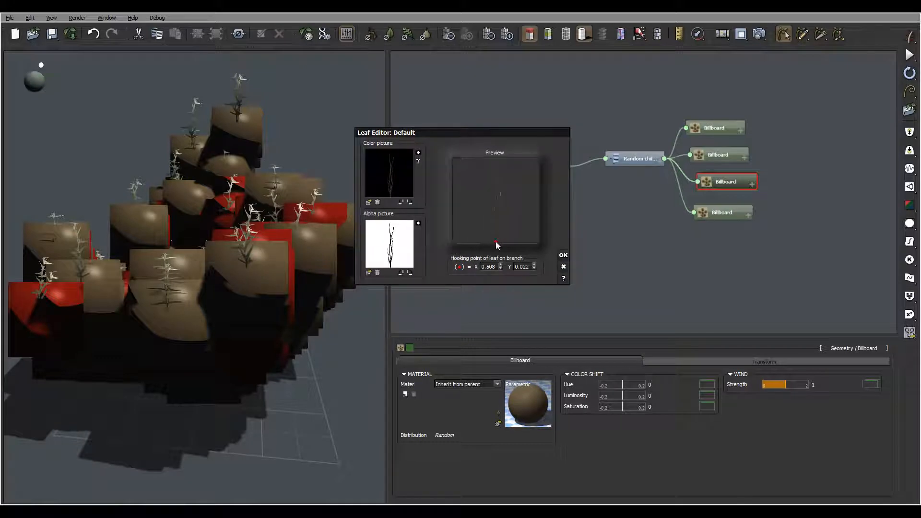
pyautogui.click(563, 254)
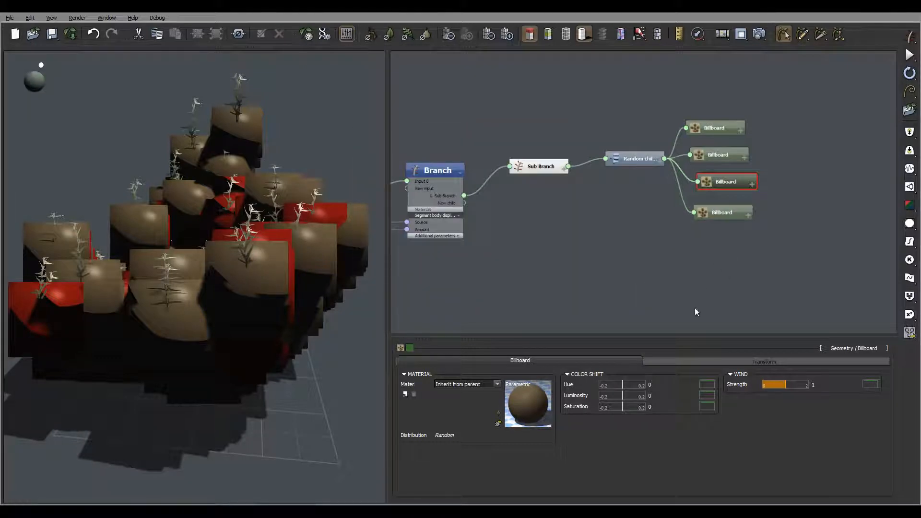
# Set the highlight global intensity and global size of the third Billboard's material to 0%.
pyautogui.click(511, 405)
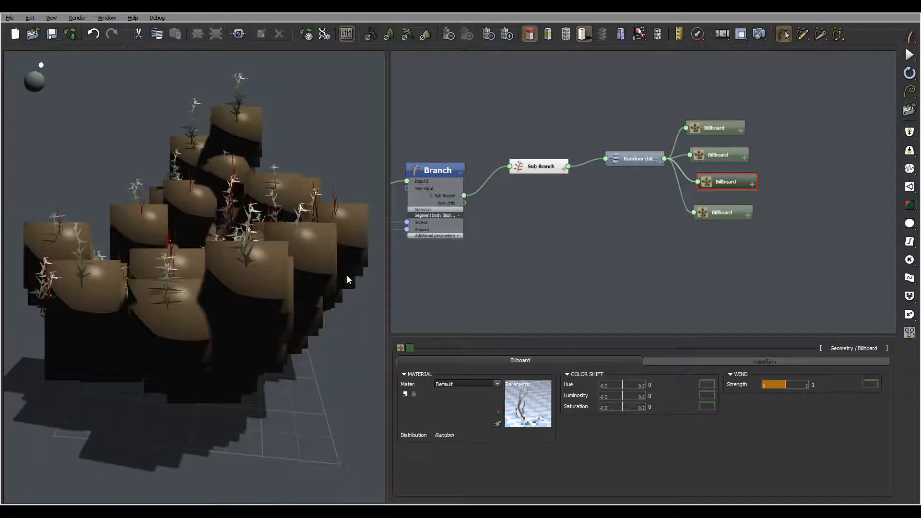
pyautogui.moveTo(272, 289); pyautogui.dragTo(254, 289)
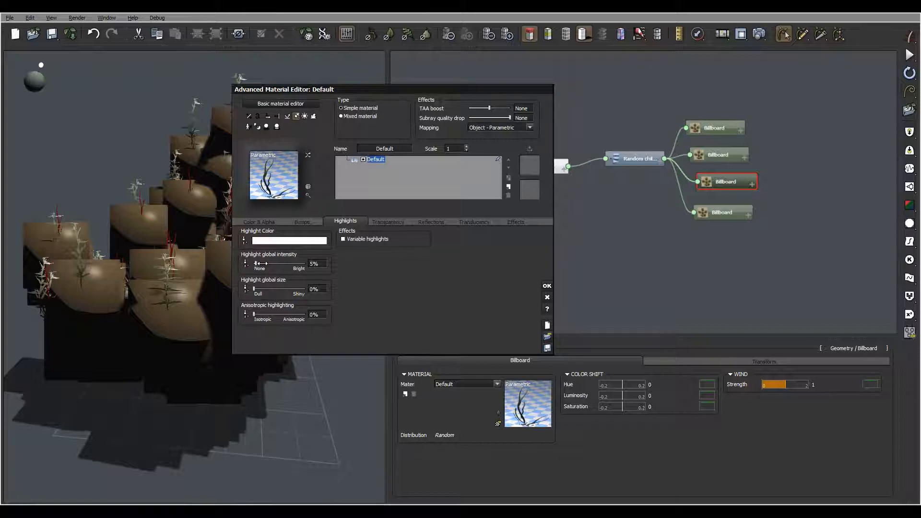
pyautogui.click(547, 288)
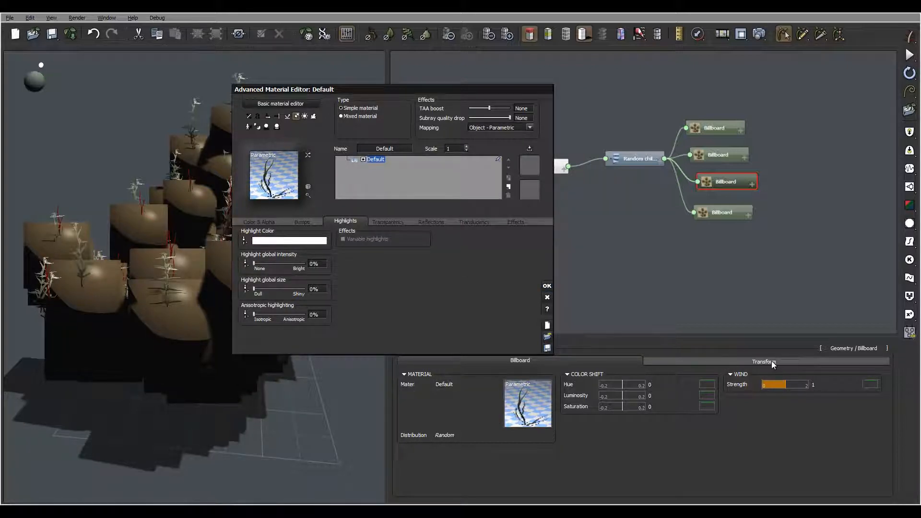
# Set the third Billboard's global scale to 0.85 with a random variation of 0.2.
pyautogui.click(772, 360)
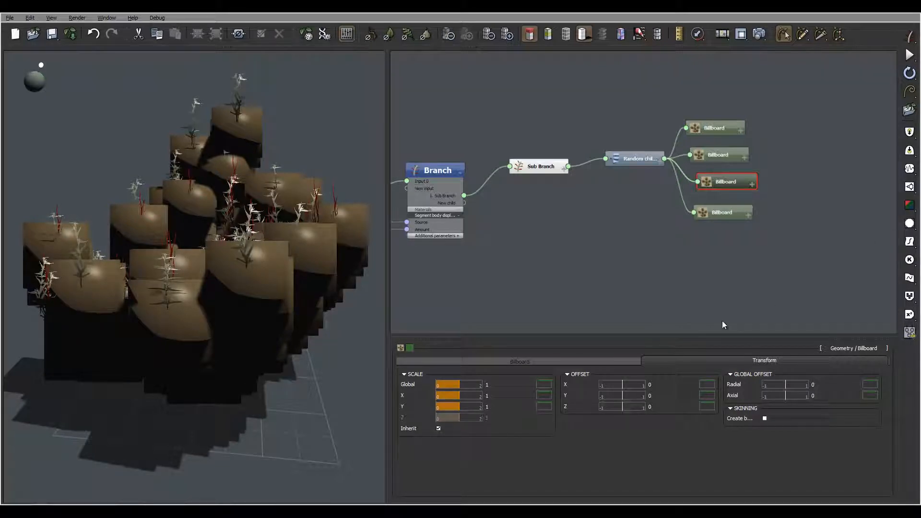
pyautogui.click(487, 385)
pyautogui.write('0.85')
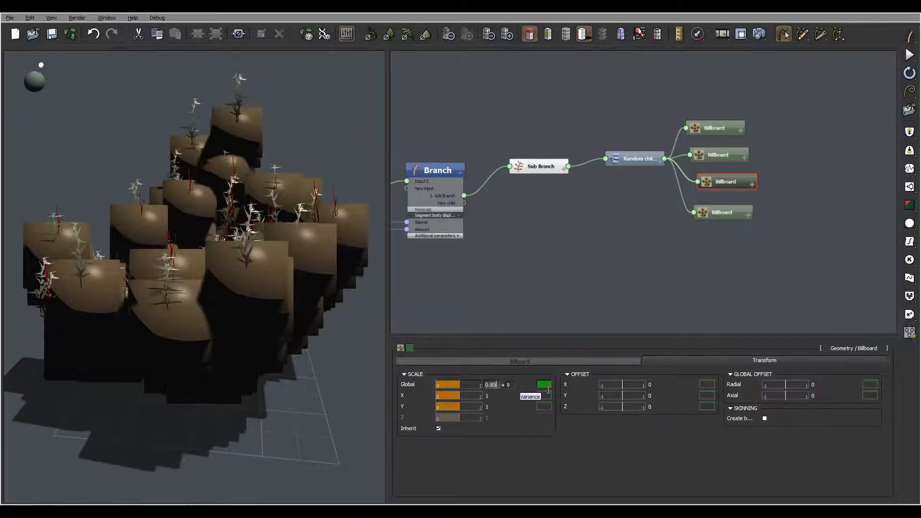
pyautogui.press('Tab')
pyautogui.write('0.2')
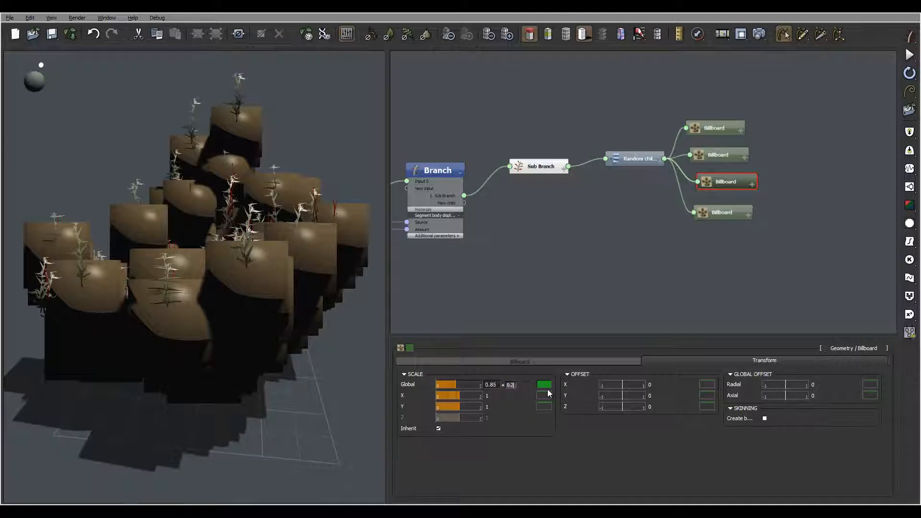
pyautogui.press('Return')
# Load sage4.png as the fourth Billboard's leaf picture and set its hooking point at the centre of the crossed stems.
pyautogui.click(730, 211)
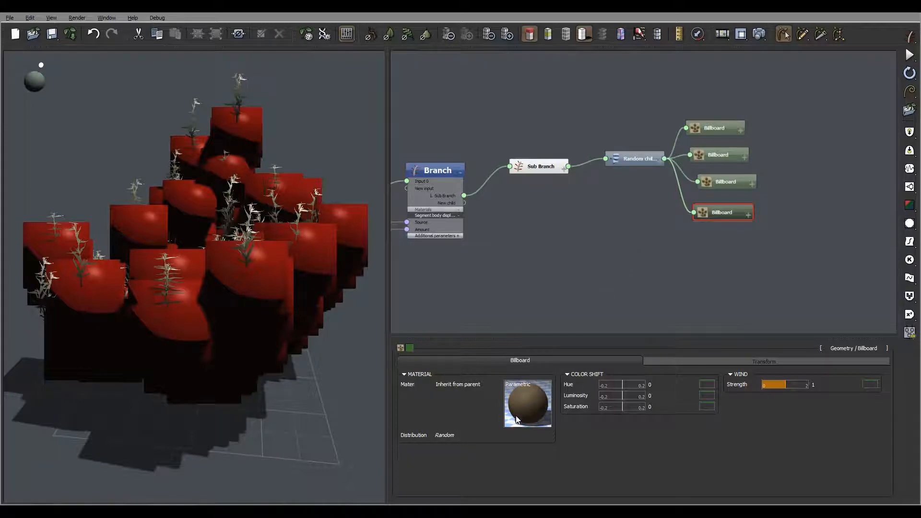
pyautogui.click(498, 413)
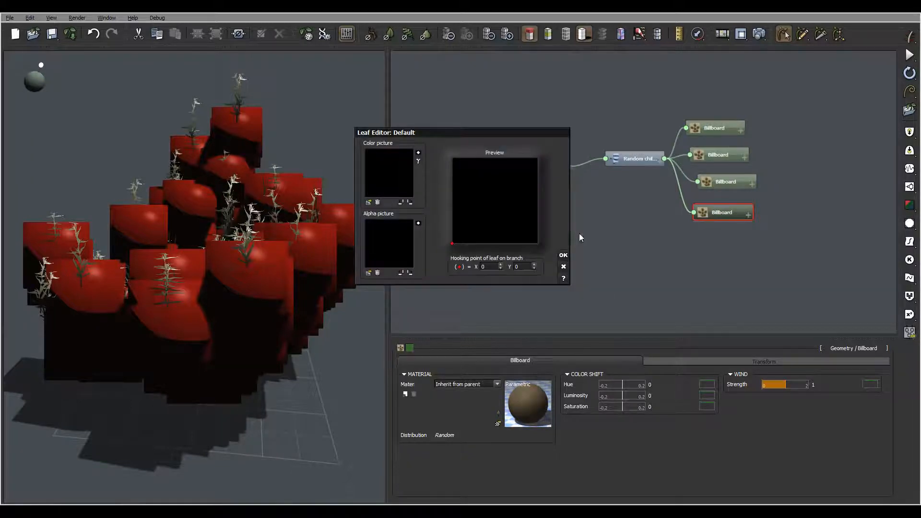
pyautogui.click(369, 202)
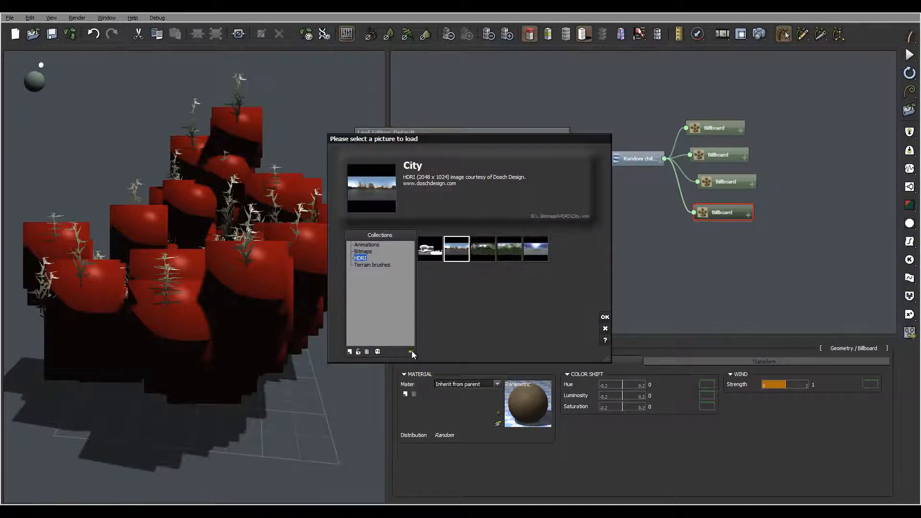
pyautogui.click(411, 351)
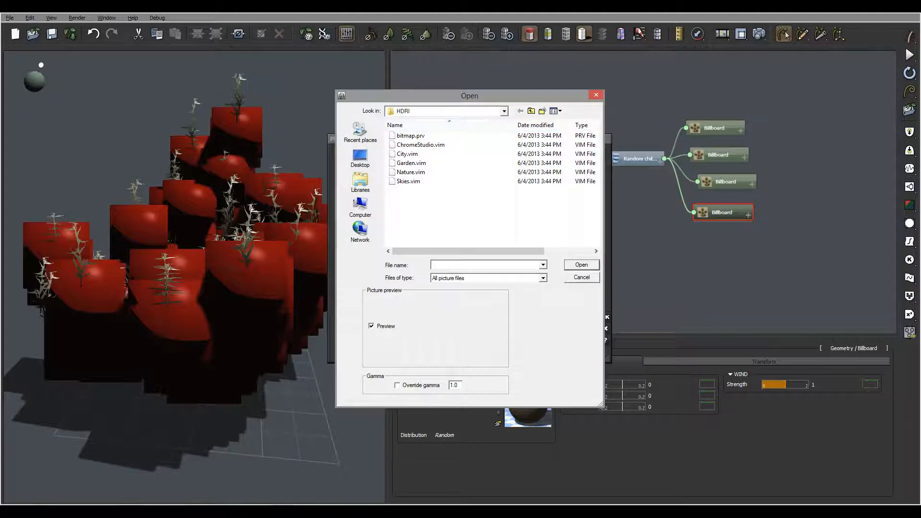
pyautogui.scroll(-10, 585, 196)
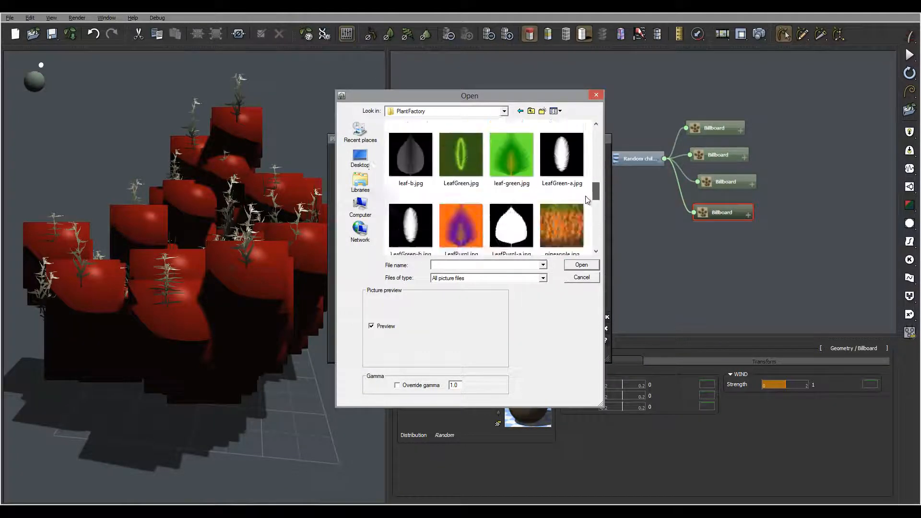
pyautogui.click(453, 147)
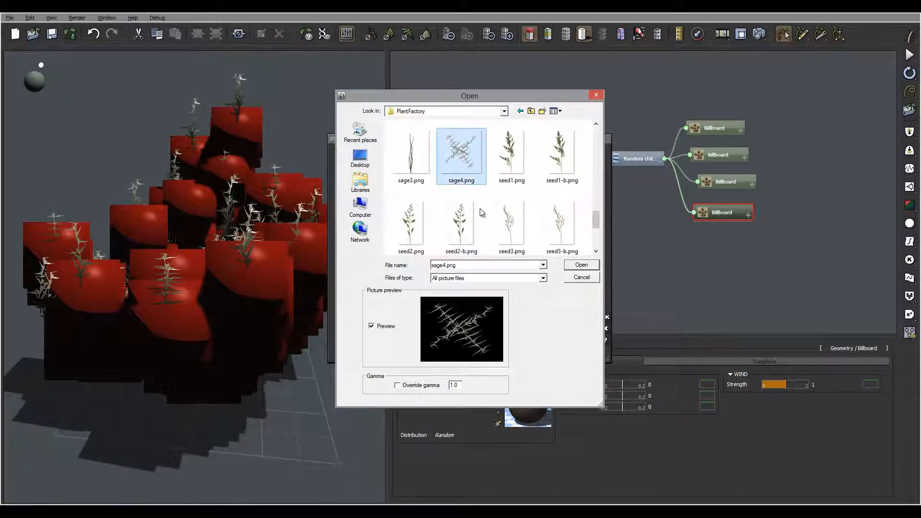
pyautogui.click(594, 264)
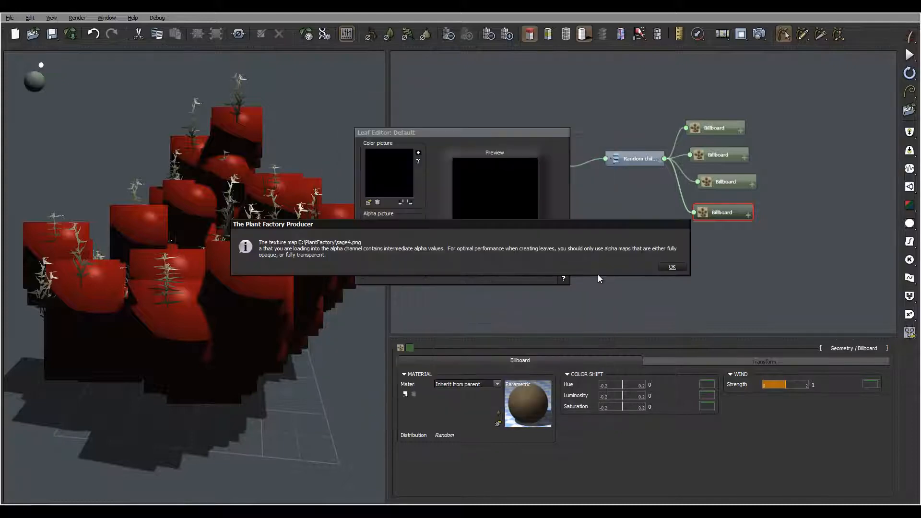
pyautogui.click(673, 267)
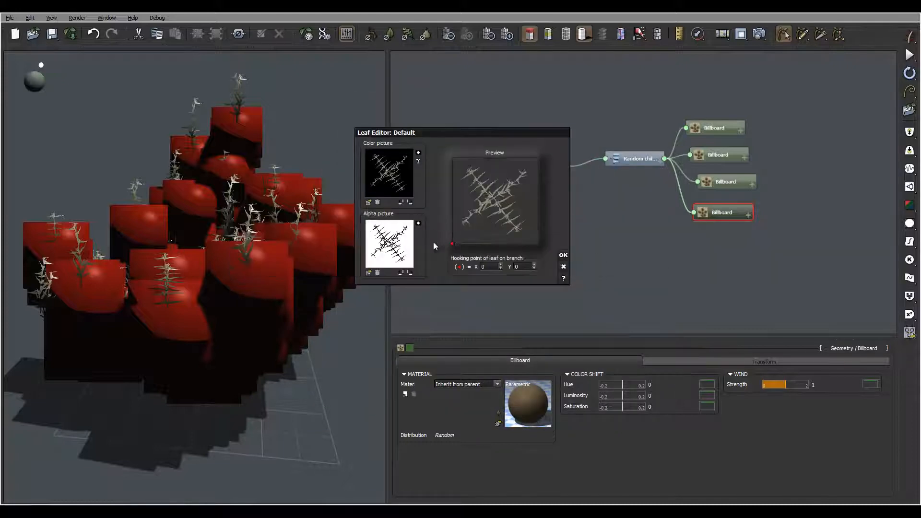
pyautogui.click(493, 197)
pyautogui.click(563, 255)
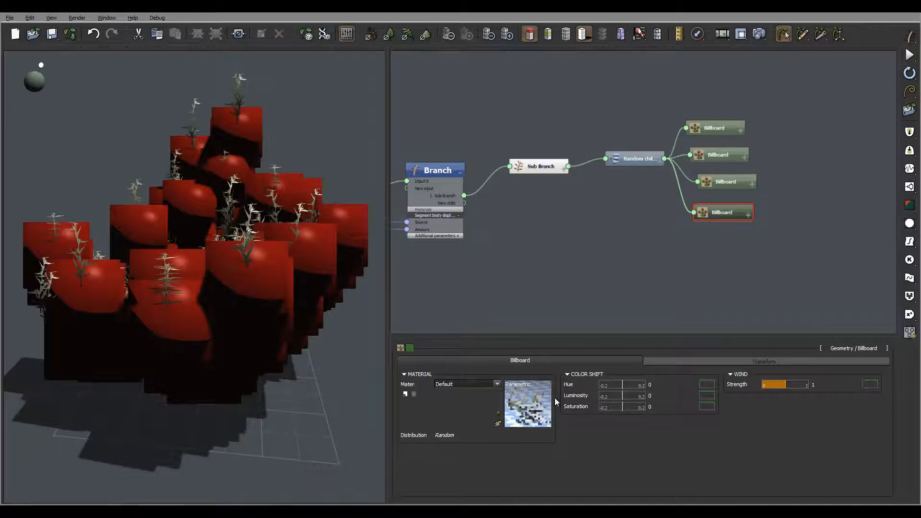
# Set the highlight global size of the fourth Billboard's material to 0%.
pyautogui.doubleClick(535, 405)
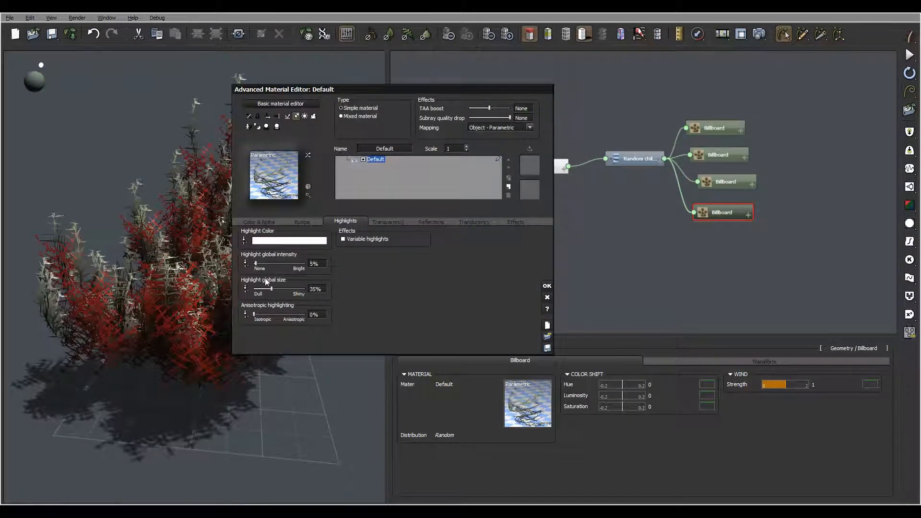
pyautogui.moveTo(272, 288); pyautogui.dragTo(243, 287)
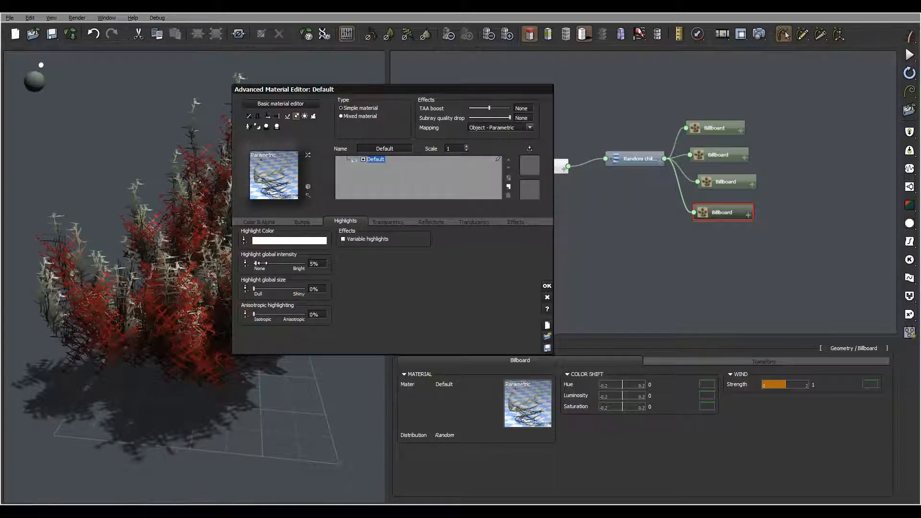
pyautogui.click(548, 286)
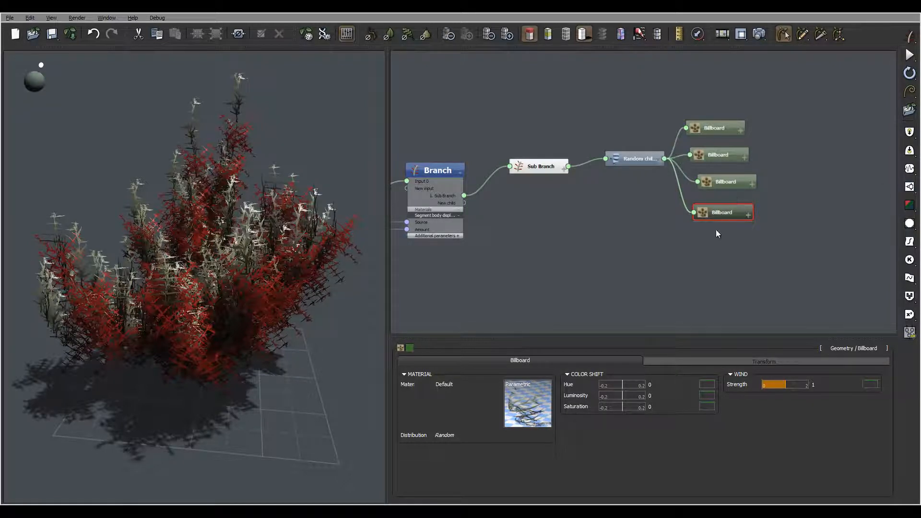
# Set the fourth Billboard's global scale to 0.5 with a random variation of 0.2.
pyautogui.click(710, 360)
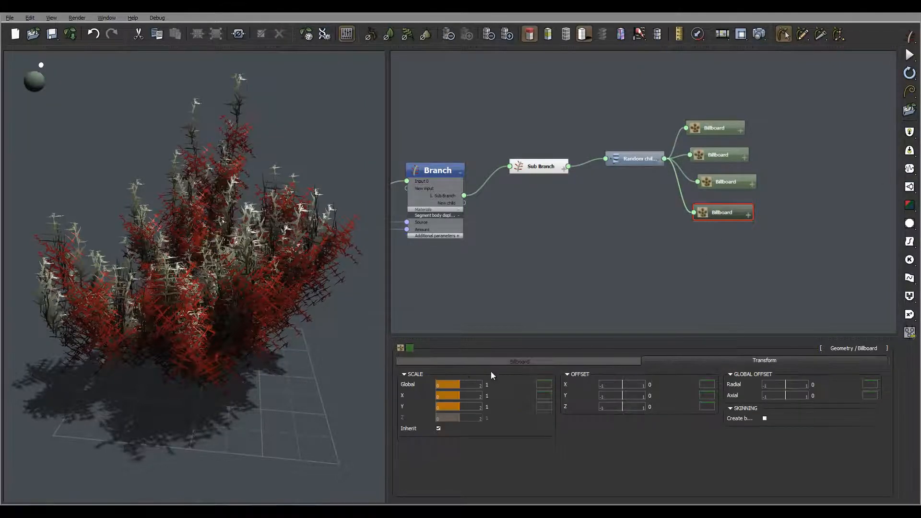
pyautogui.click(495, 385)
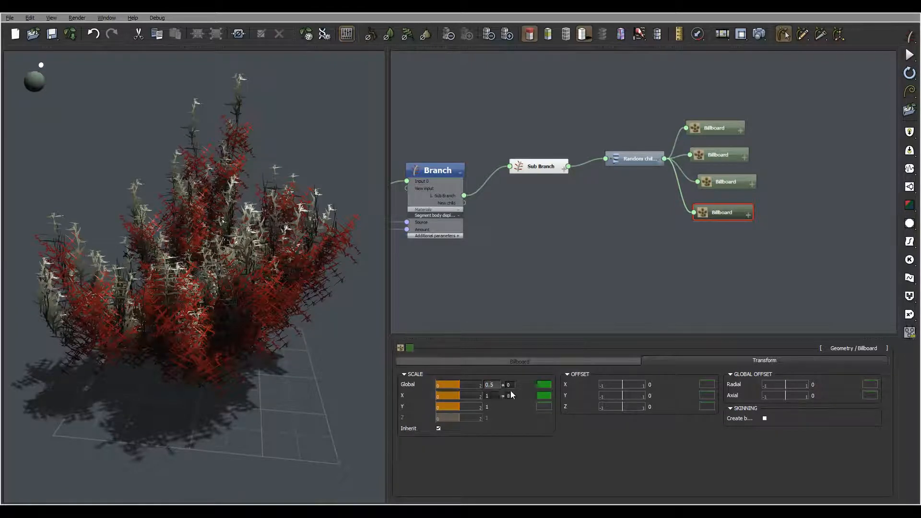
pyautogui.click(512, 385)
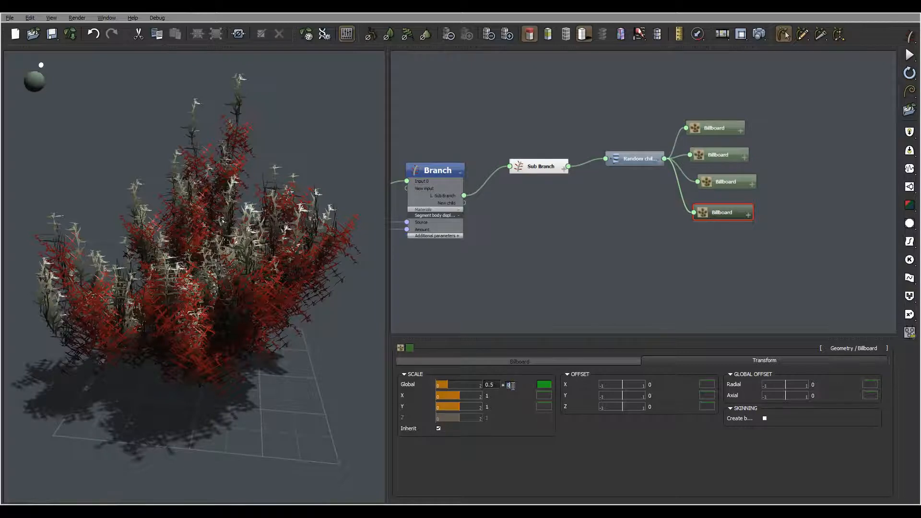
pyautogui.write('0.3')
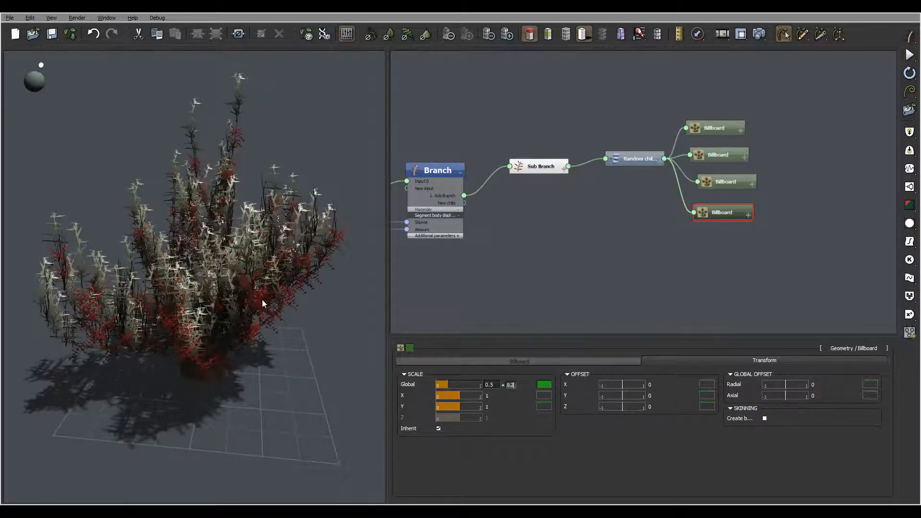
pyautogui.press('Return')
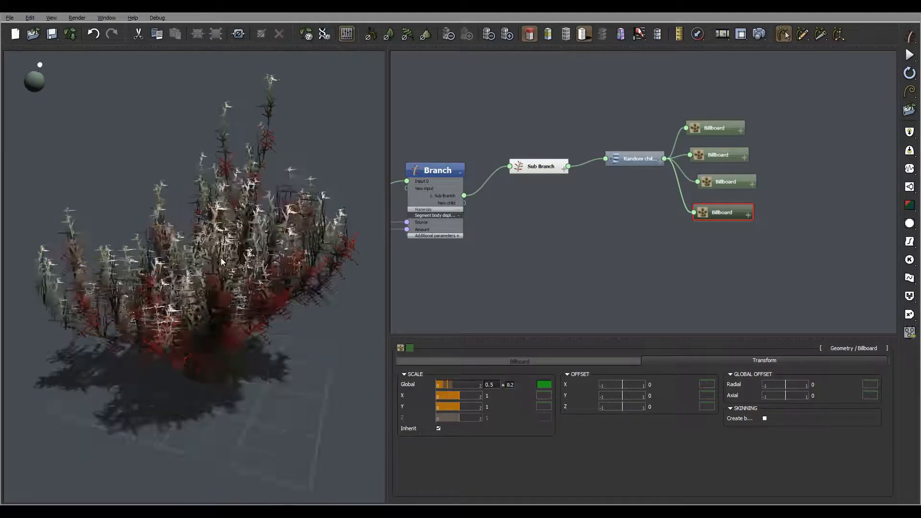
pyautogui.moveTo(222, 261)
pyautogui.mouseDown()
pyautogui.moveTo(247, 212)
pyautogui.moveTo(313, 281)
pyautogui.moveTo(208, 305)
pyautogui.moveTo(221, 273)
pyautogui.mouseUp()
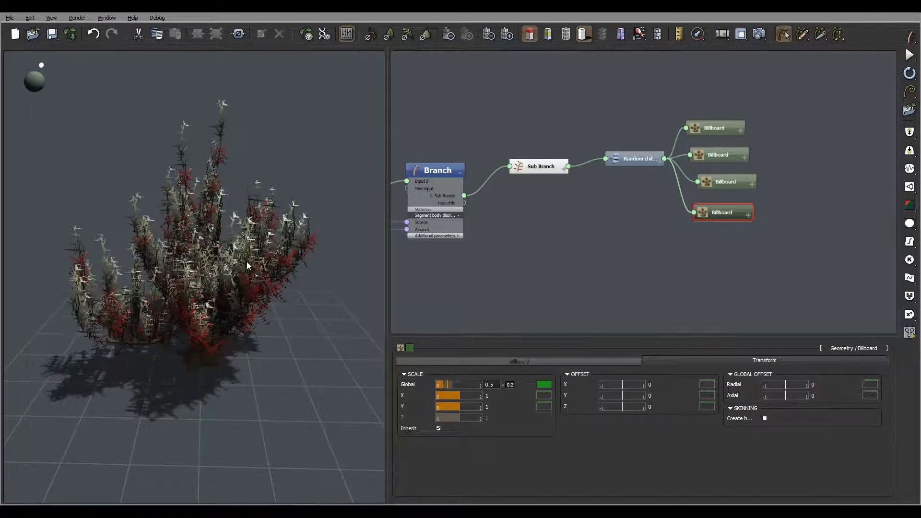
# Set the Random children node's three first-row presence values to 0.1, 0.4 and 0.5, in order.
pyautogui.click(653, 153)
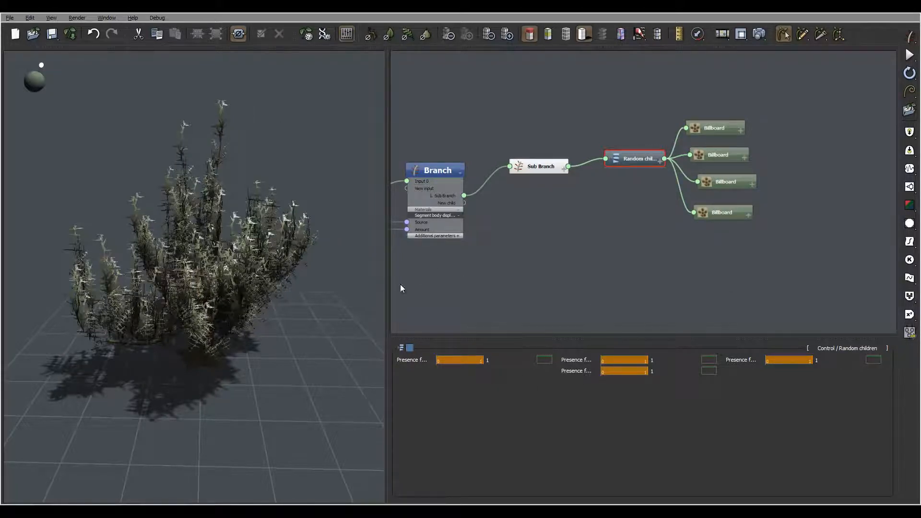
pyautogui.doubleClick(500, 360)
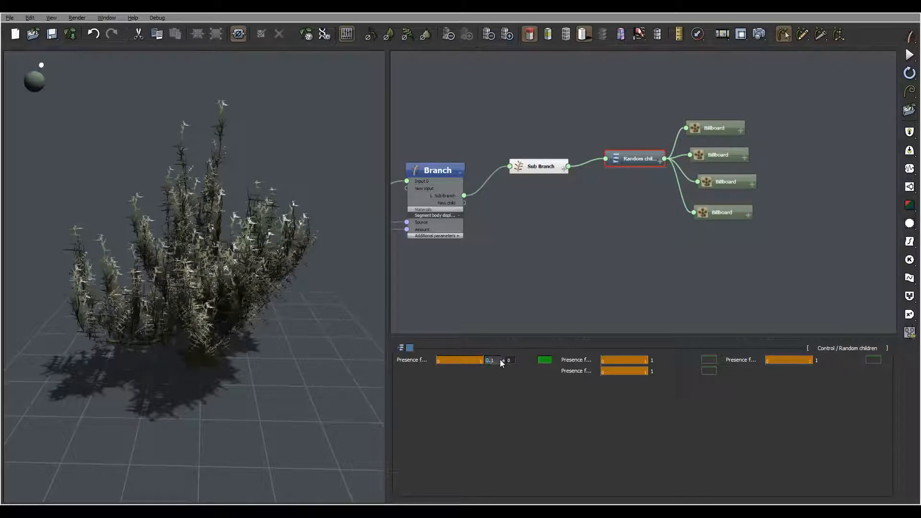
pyautogui.press('Return')
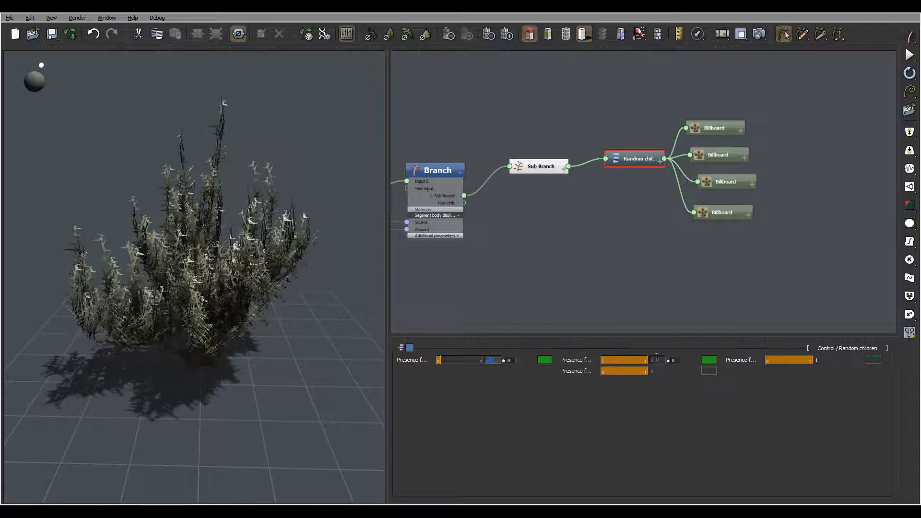
pyautogui.doubleClick(658, 360)
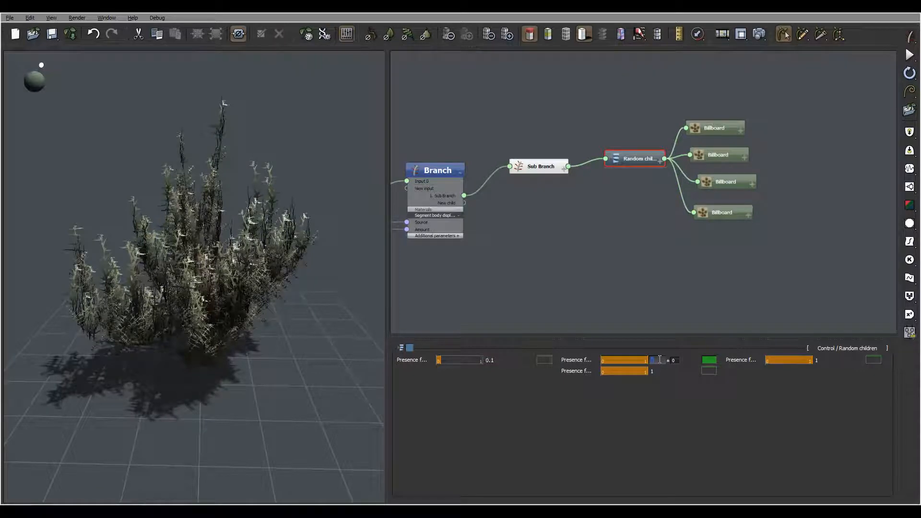
pyautogui.write('0.4')
pyautogui.press('Return')
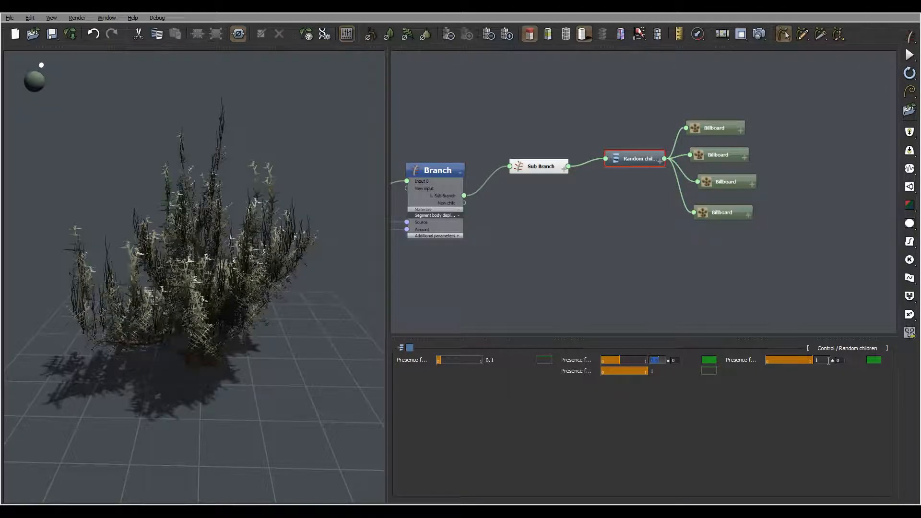
pyautogui.click(829, 360)
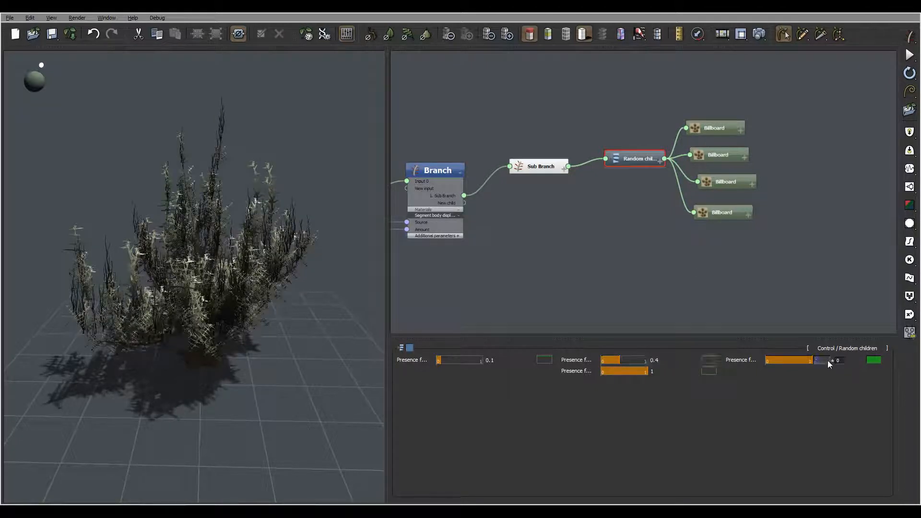
pyautogui.press('Return')
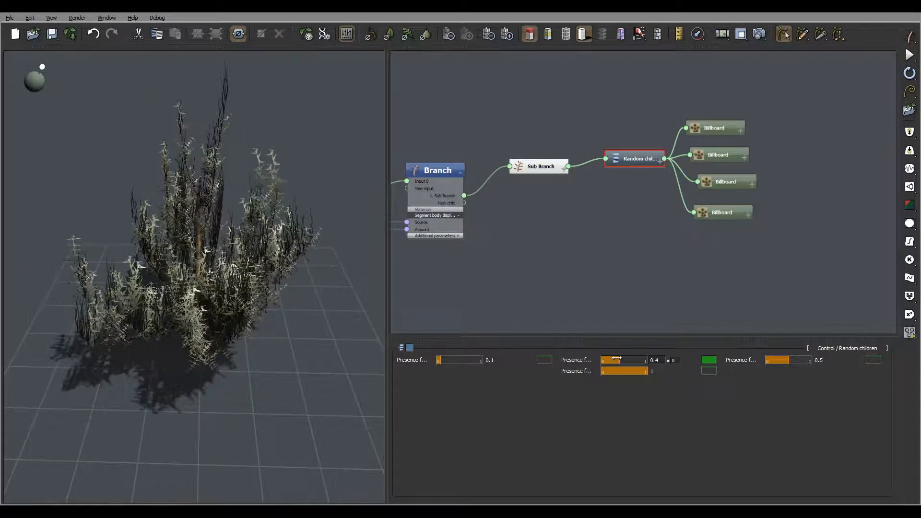
# Reduce all three first-row presence values of the Random children node to 0 and inspect the tree.
pyautogui.moveTo(616, 358); pyautogui.dragTo(490, 361)
pyautogui.moveTo(789, 357); pyautogui.dragTo(714, 335)
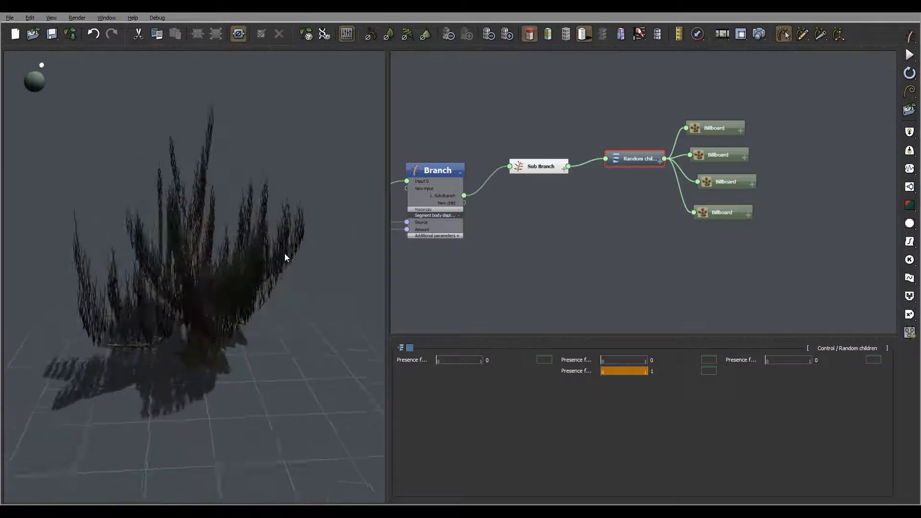
pyautogui.moveTo(353, 286); pyautogui.dragTo(221, 273)
# Try the Random children node's first presence value at about 0.64 and settle on 0.1.
pyautogui.moveTo(444, 361); pyautogui.dragTo(472, 361)
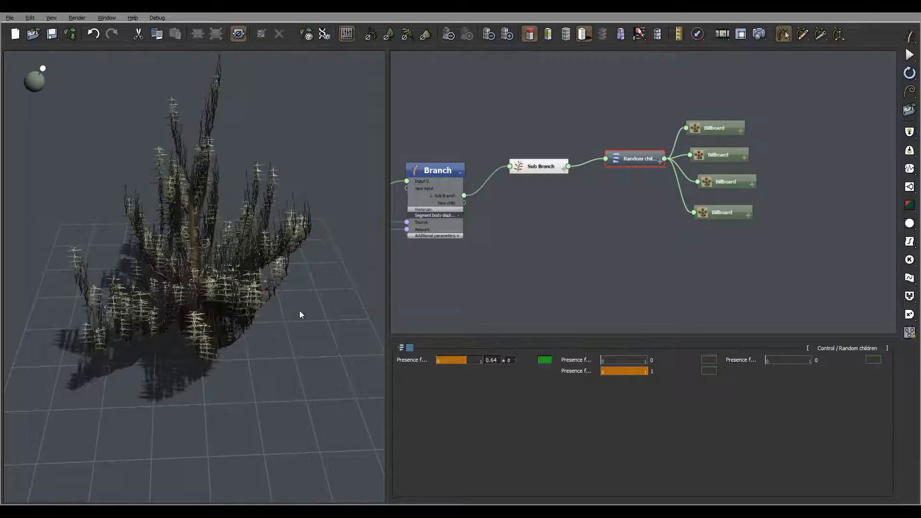
pyautogui.doubleClick(498, 360)
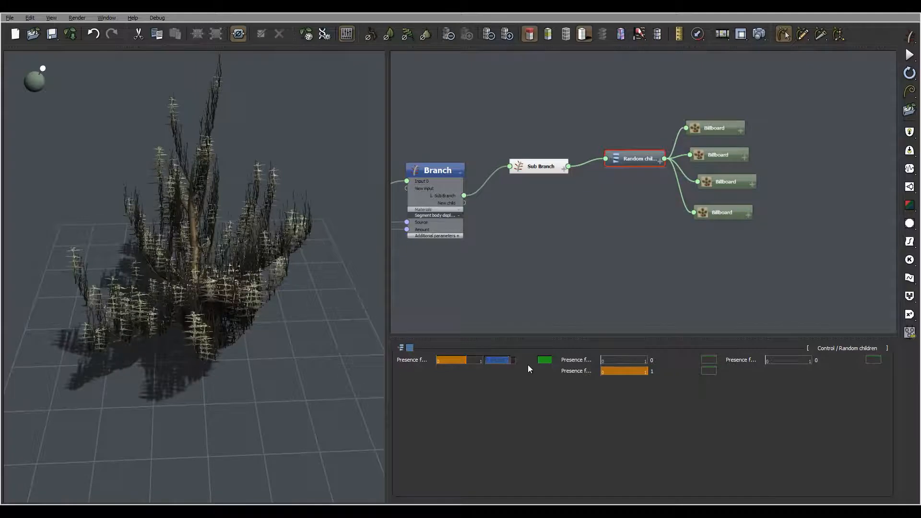
pyautogui.write('0.0')
pyautogui.write('1')
pyautogui.press('Return')
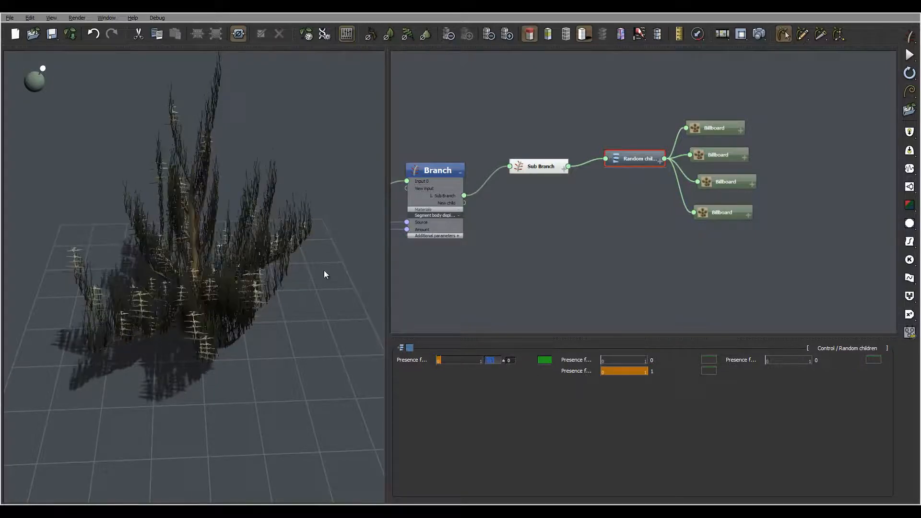
# Try the second first-row presence value of the Random children node at 0.65 and settle on 0.4.
pyautogui.click(630, 359)
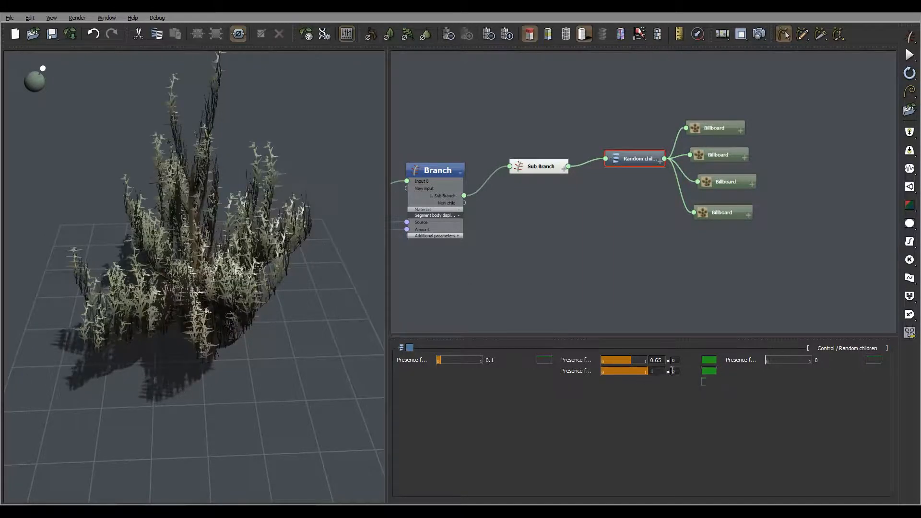
pyautogui.click(657, 361)
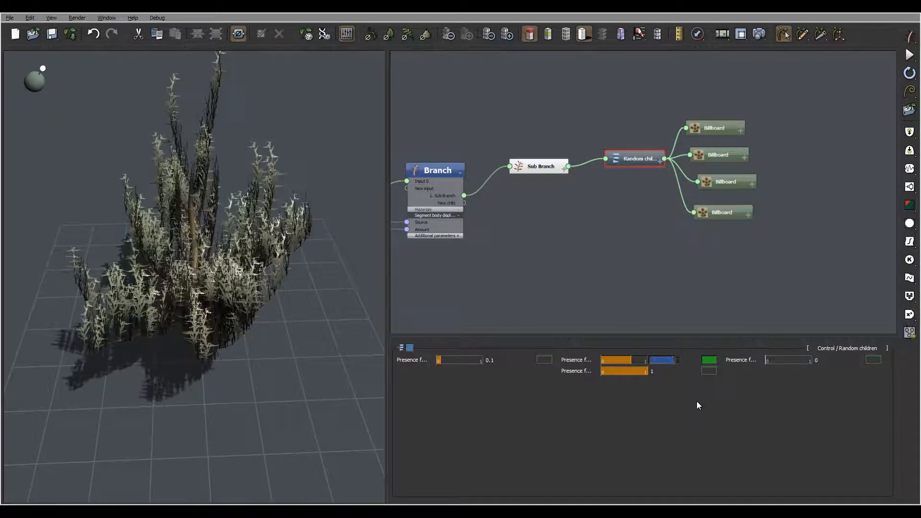
pyautogui.write('0.4')
pyautogui.press('Return')
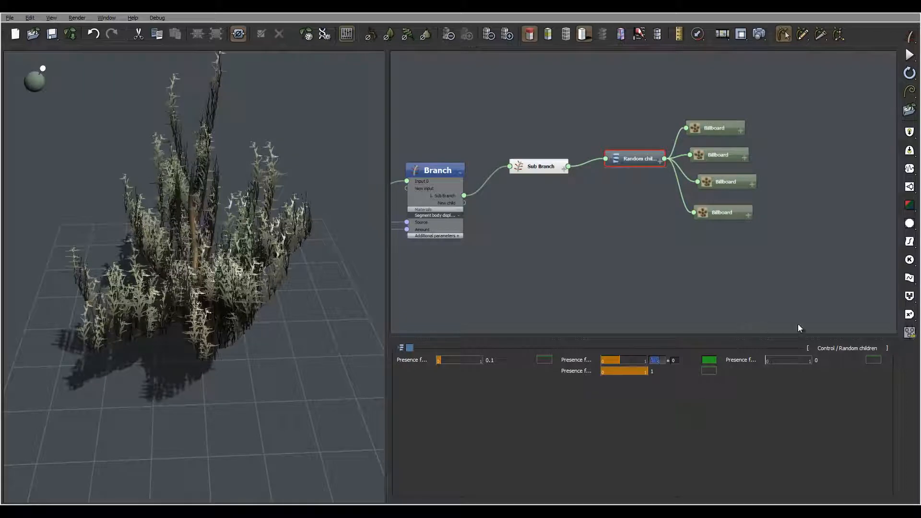
# Set the third first-row presence value of the Random children node to 0.4.
pyautogui.moveTo(244, 323); pyautogui.dragTo(278, 269, button='right')
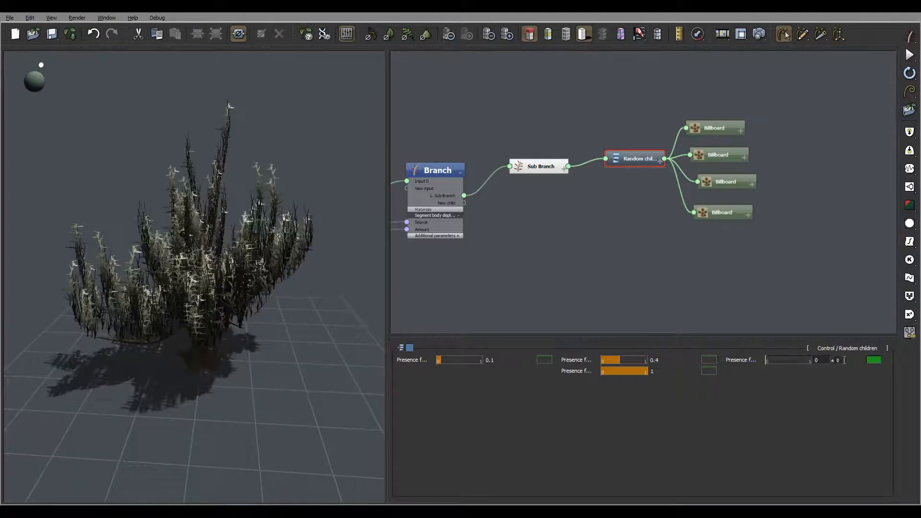
pyautogui.click(822, 362)
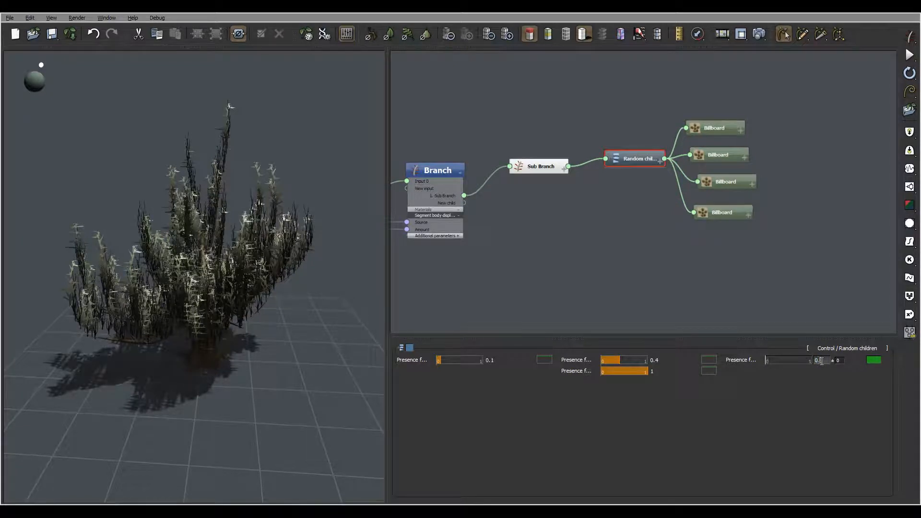
pyautogui.write('0.4')
pyautogui.press('Return')
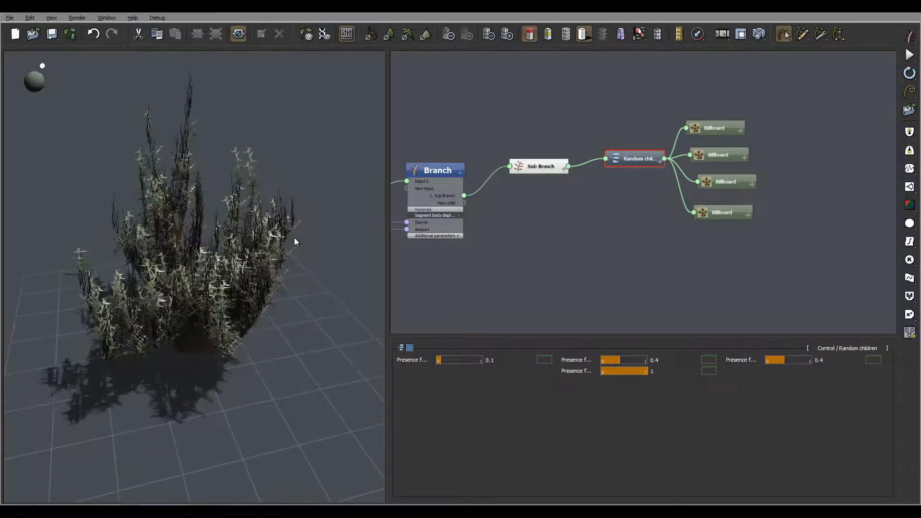
# Inspect the foliage from several angles and select the Trunk node in the graph.
pyautogui.click(839, 359)
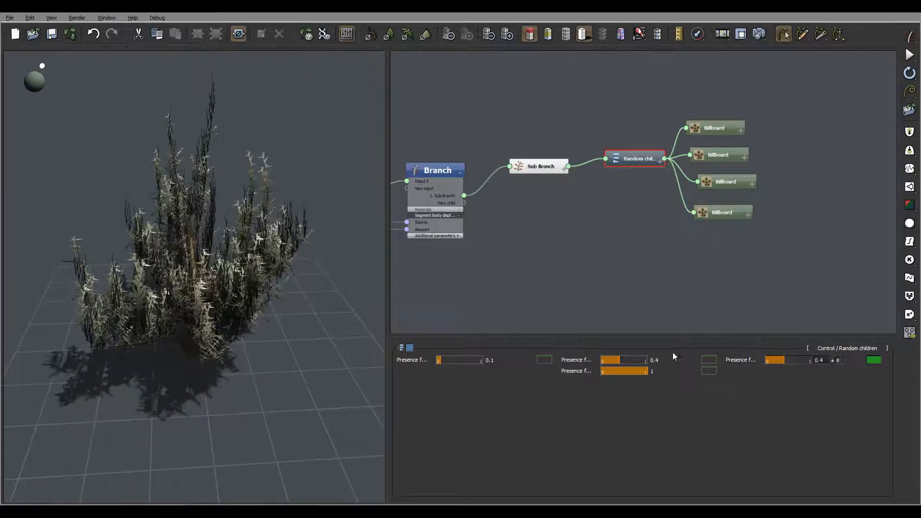
pyautogui.moveTo(213, 240); pyautogui.dragTo(236, 262, button='right')
pyautogui.moveTo(637, 227); pyautogui.dragTo(771, 197)
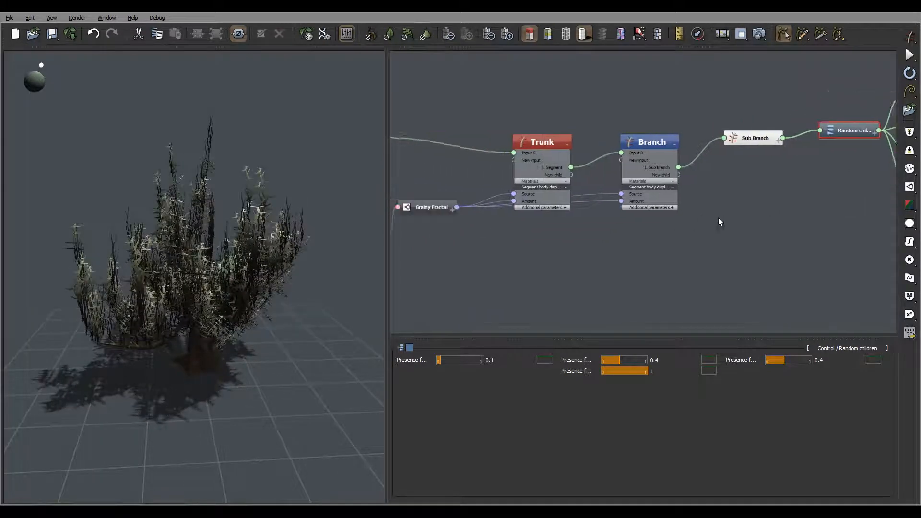
pyautogui.click(598, 140)
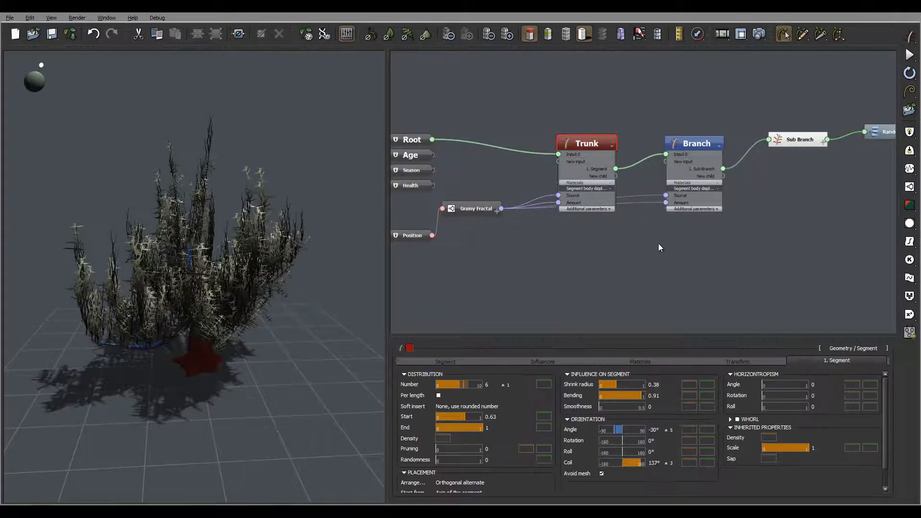
pyautogui.moveTo(245, 260); pyautogui.dragTo(237, 283, button='right')
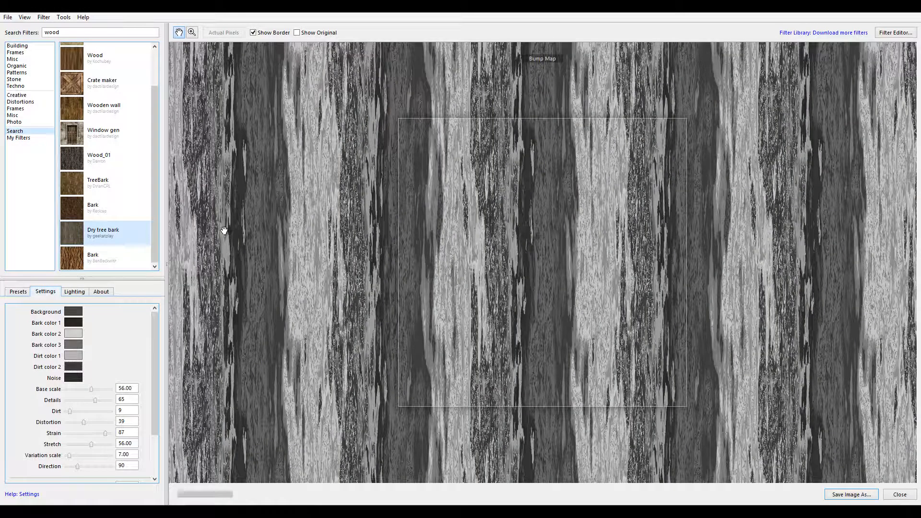
# Switch to Filter Forge and review the Dry tree bark filter's presets, settings and Render Maps options.
pyautogui.click(74, 231)
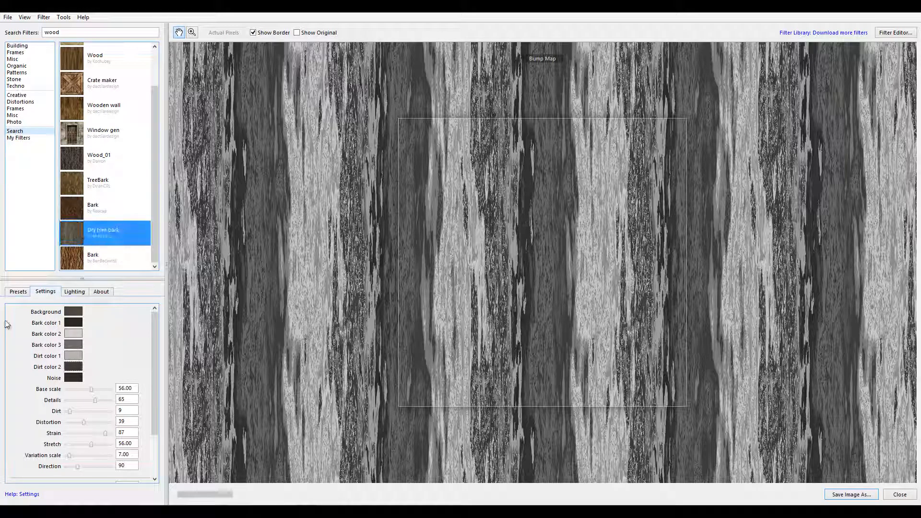
pyautogui.click(17, 292)
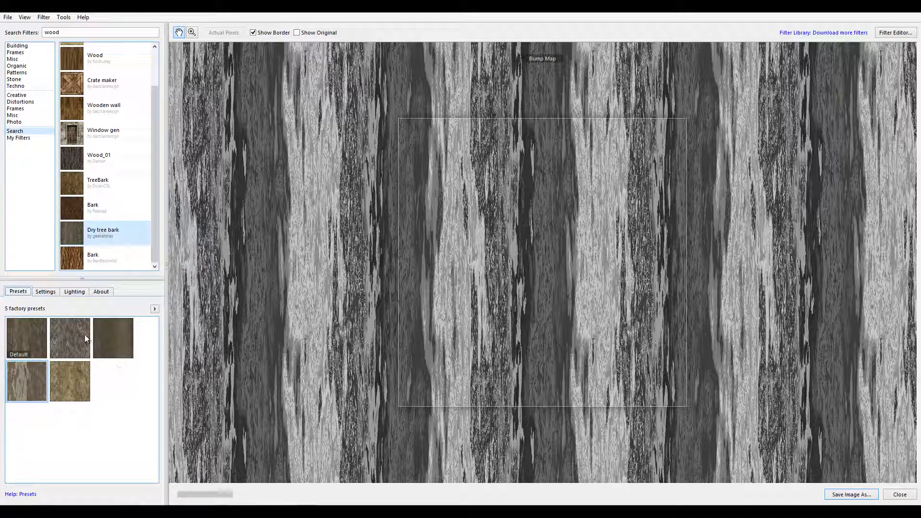
pyautogui.click(52, 294)
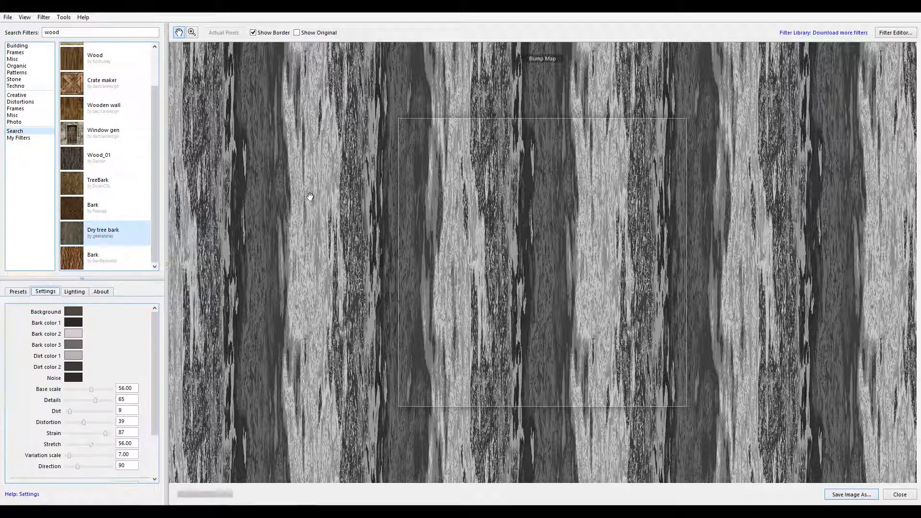
pyautogui.click(48, 18)
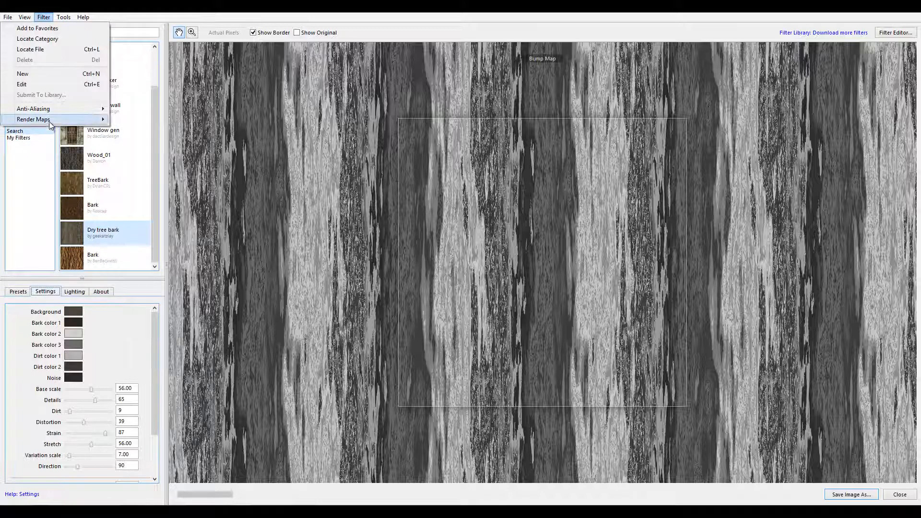
pyautogui.moveTo(34, 119)
pyautogui.click(139, 116)
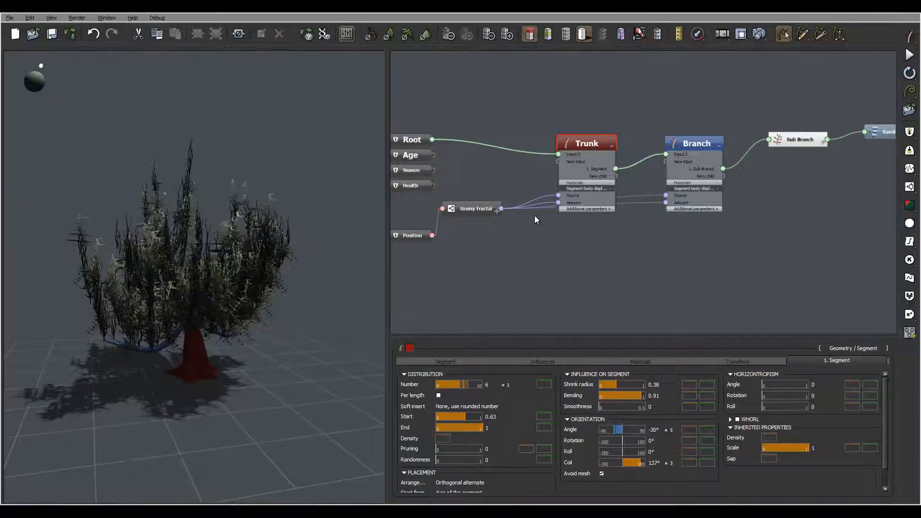
# Switch back to PlantFactory and set the Trunk's segment body material to mapped picture coloring in the advanced material editor.
pyautogui.click(631, 363)
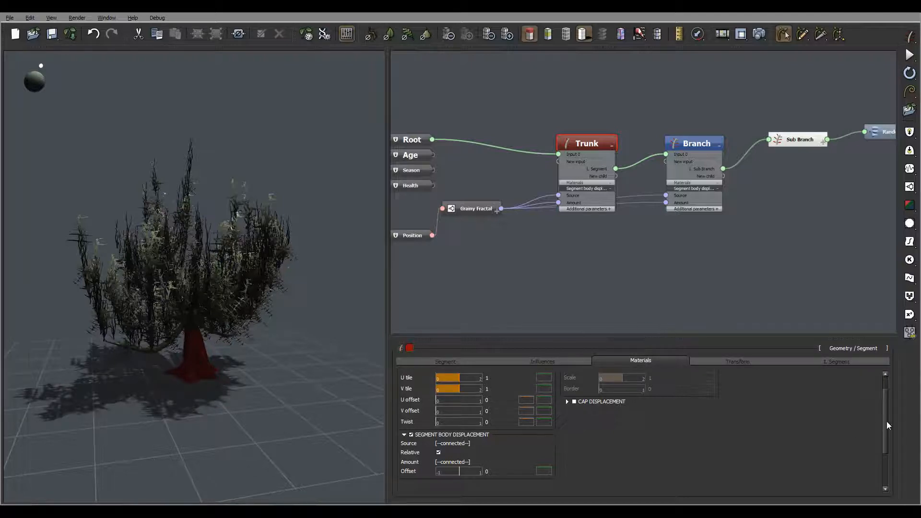
pyautogui.scroll(3, 886, 423)
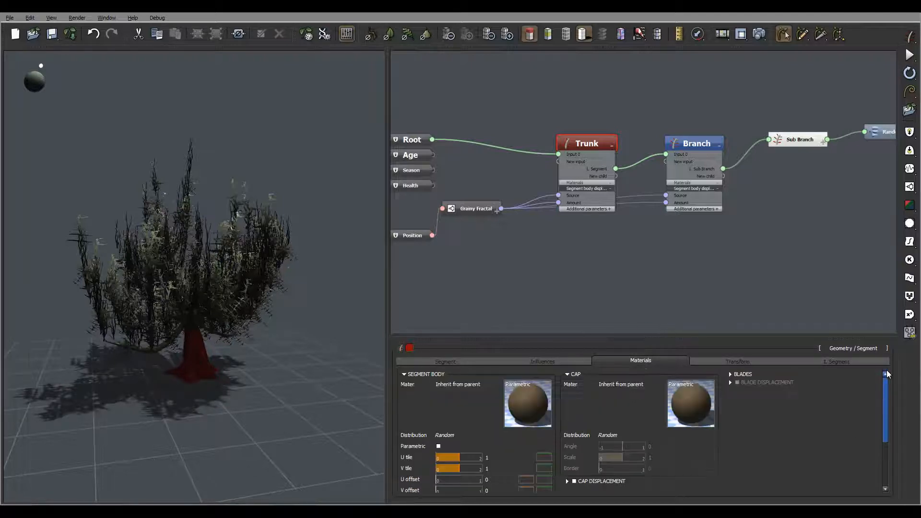
pyautogui.doubleClick(523, 412)
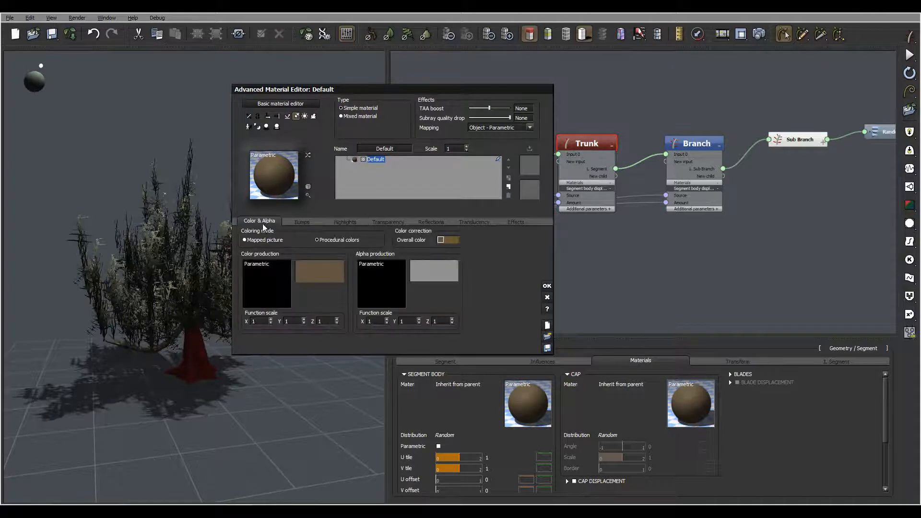
pyautogui.click(254, 240)
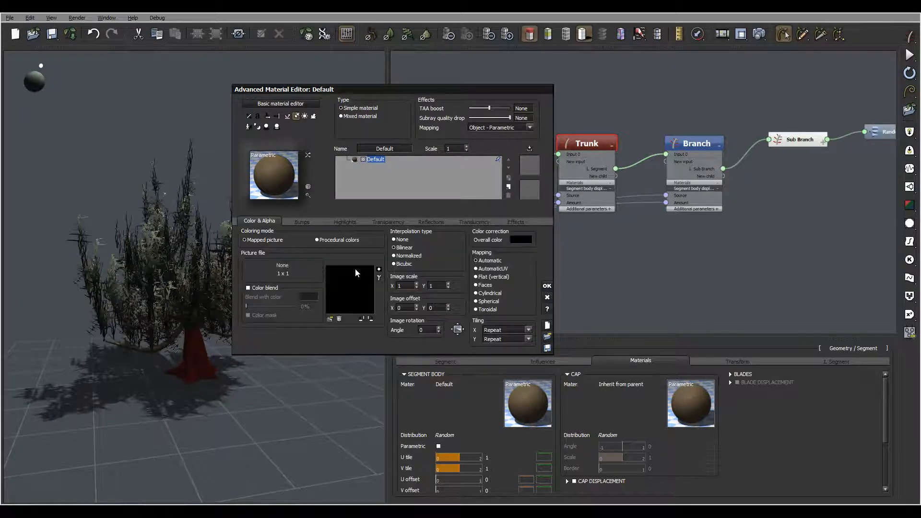
# Preview bark.jpg and treebark-d.jpg from the PlantFactory folder and load bark.jpg as the trunk material's color picture.
pyautogui.click(330, 319)
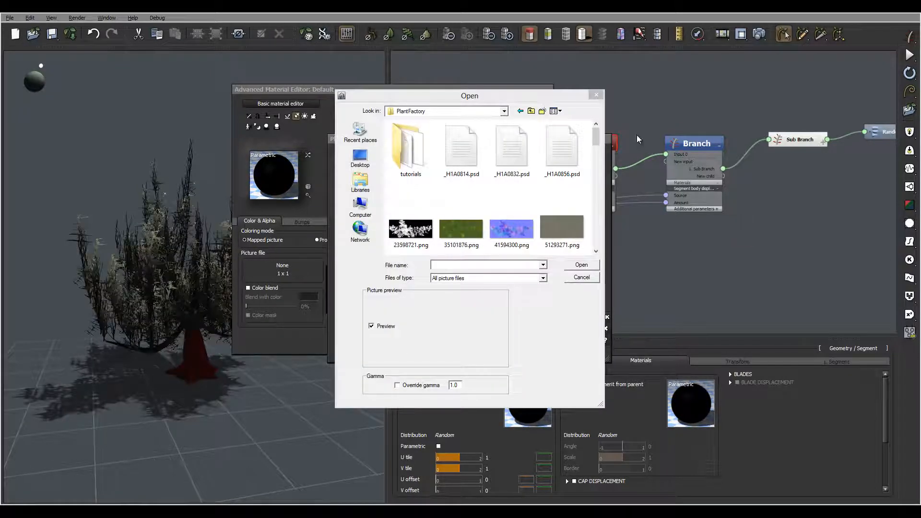
pyautogui.moveTo(595, 136); pyautogui.dragTo(595, 149)
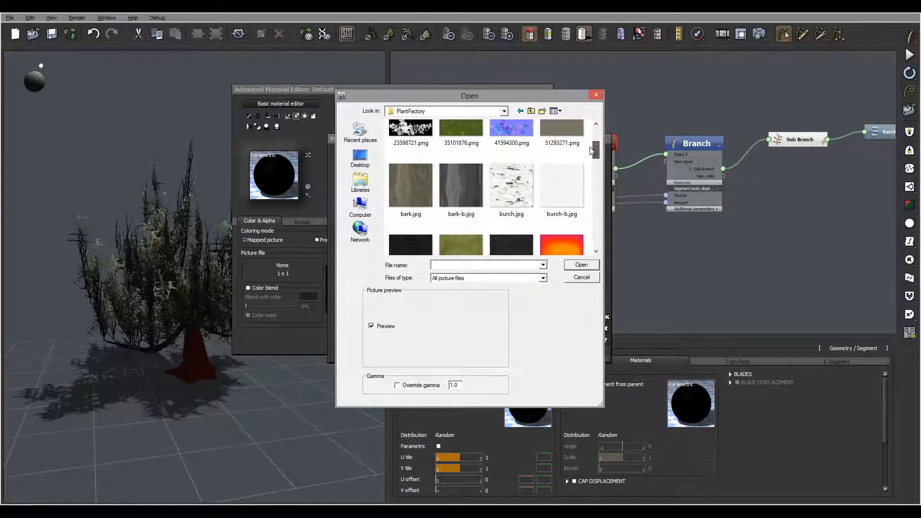
pyautogui.click(411, 187)
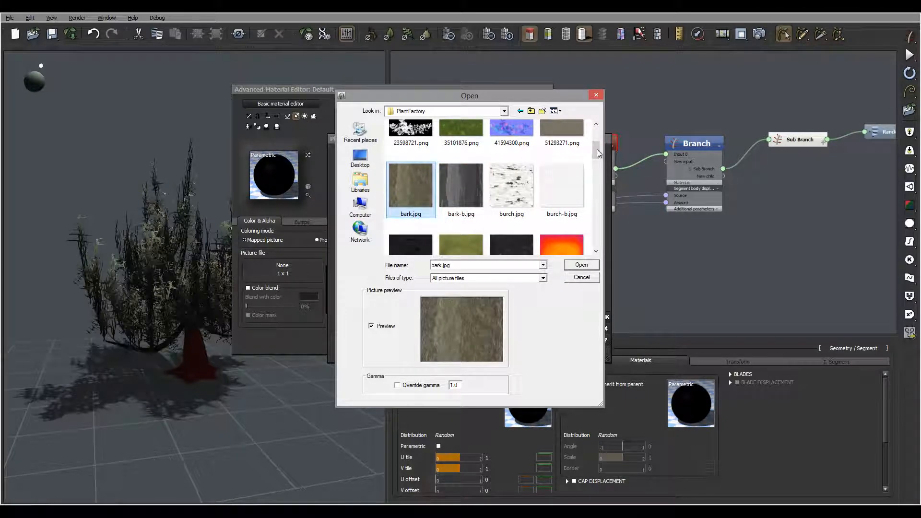
pyautogui.moveTo(598, 152); pyautogui.dragTo(598, 240)
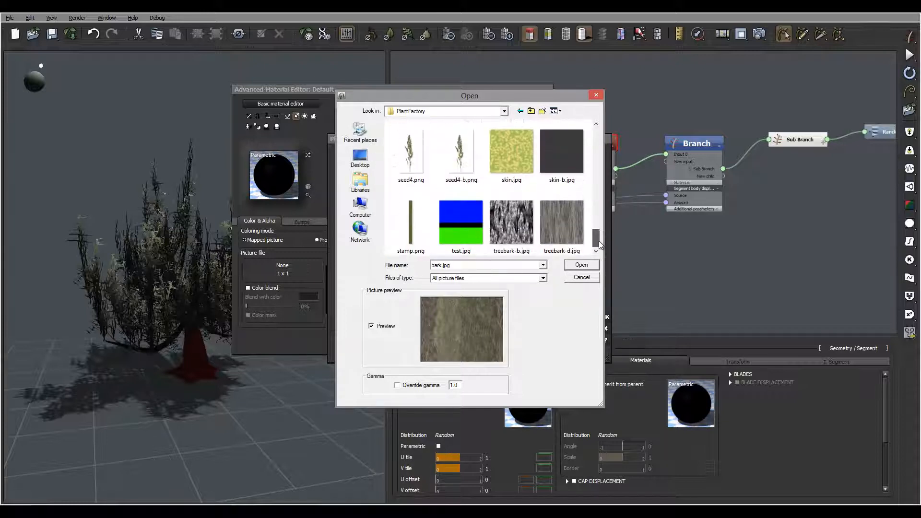
pyautogui.click(560, 232)
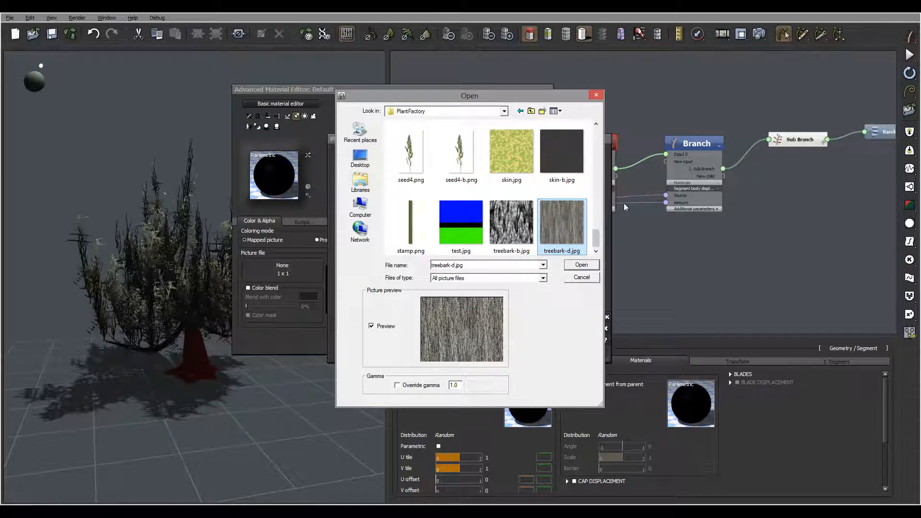
pyautogui.moveTo(599, 238); pyautogui.dragTo(595, 151)
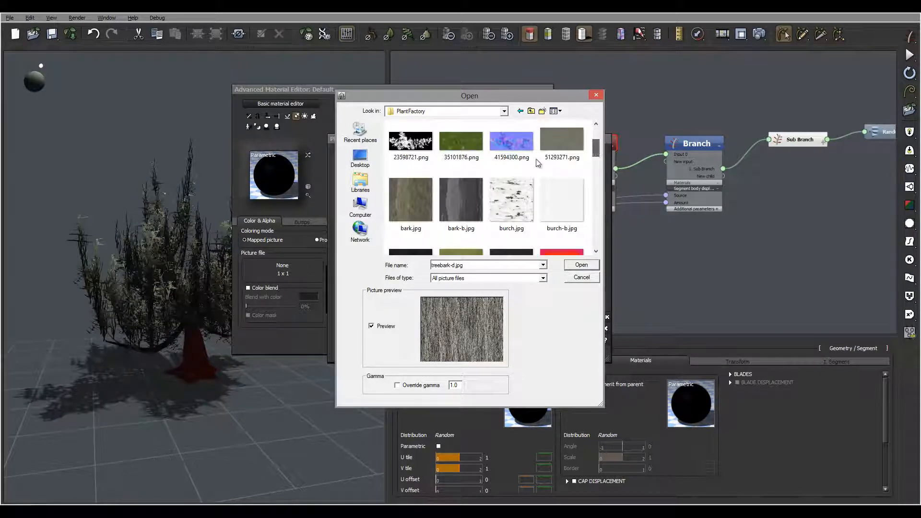
pyautogui.click(405, 201)
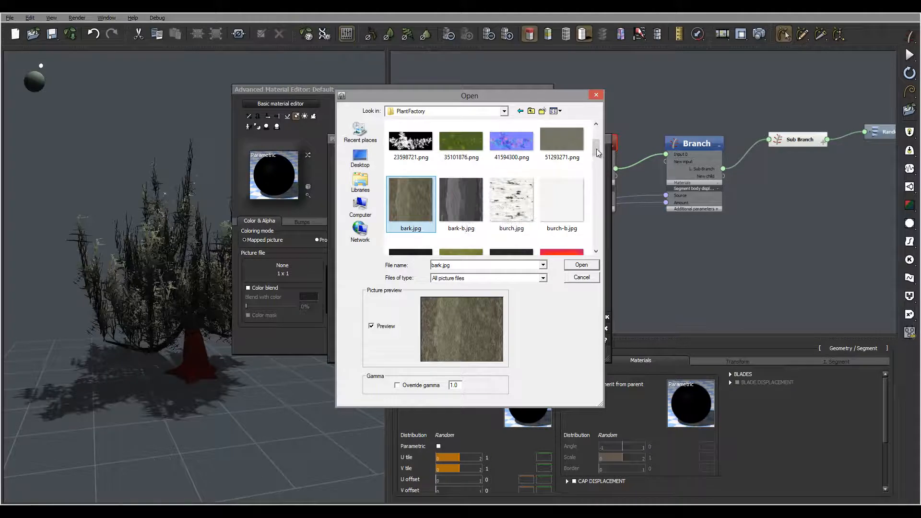
pyautogui.scroll(-2, 599, 152)
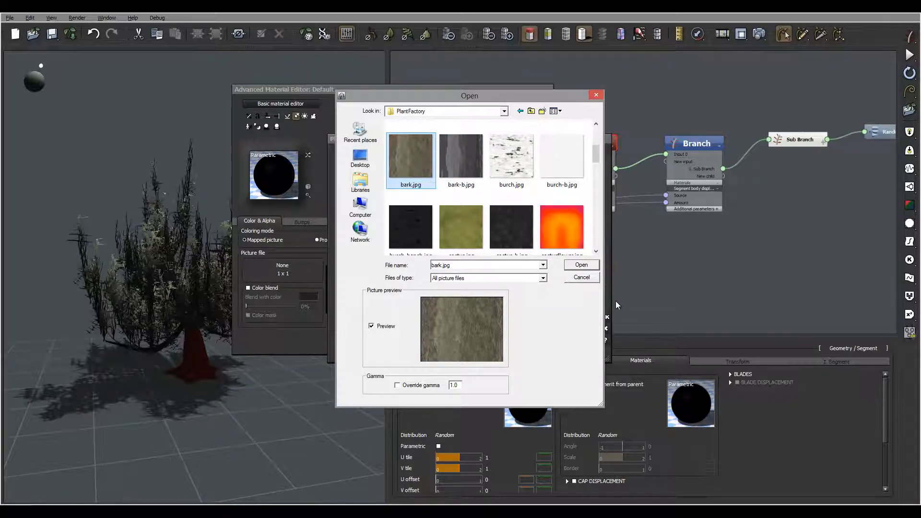
pyautogui.click(582, 265)
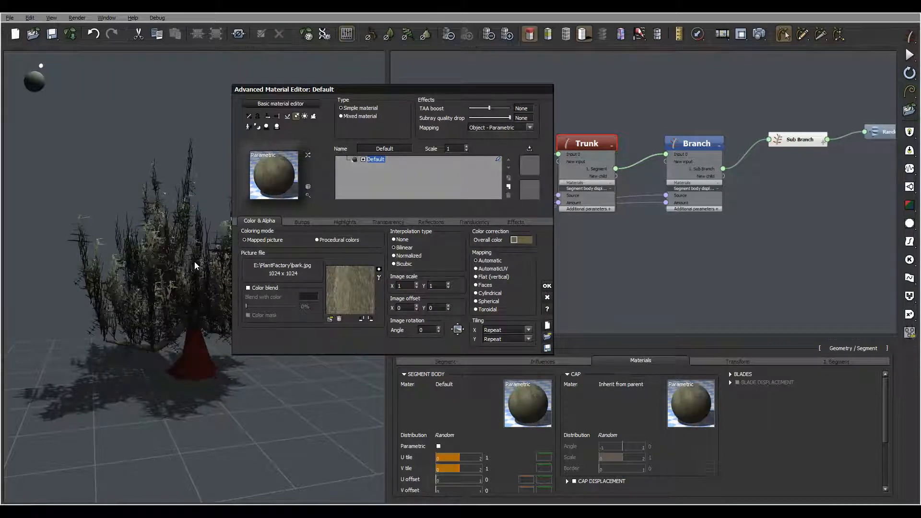
# Set the trunk material's overall color to a dark grey of about RGB 77, 76, 73 and accept the material.
pyautogui.click(519, 240)
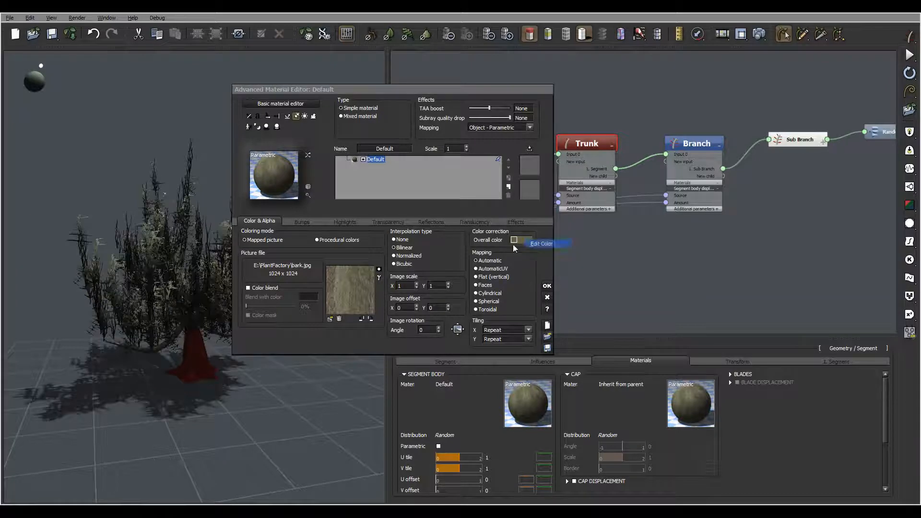
pyautogui.moveTo(388, 379); pyautogui.dragTo(393, 385)
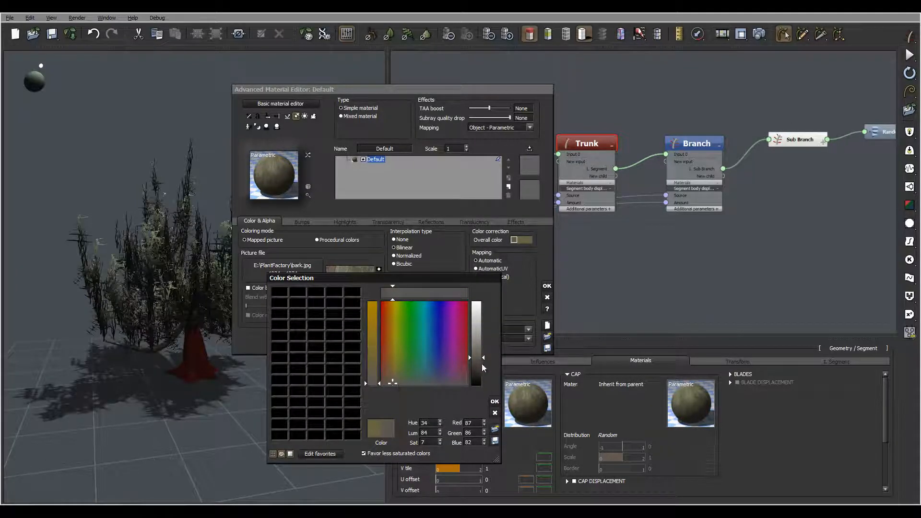
pyautogui.click(480, 360)
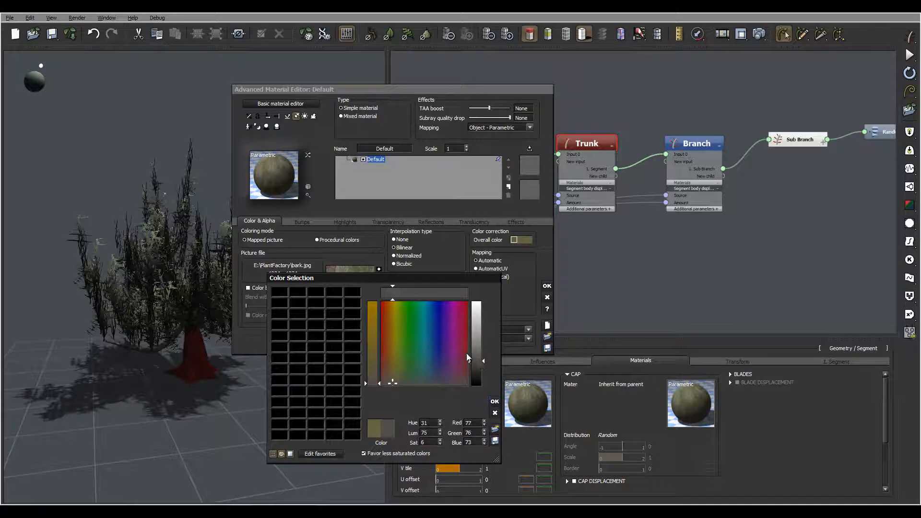
pyautogui.click(494, 402)
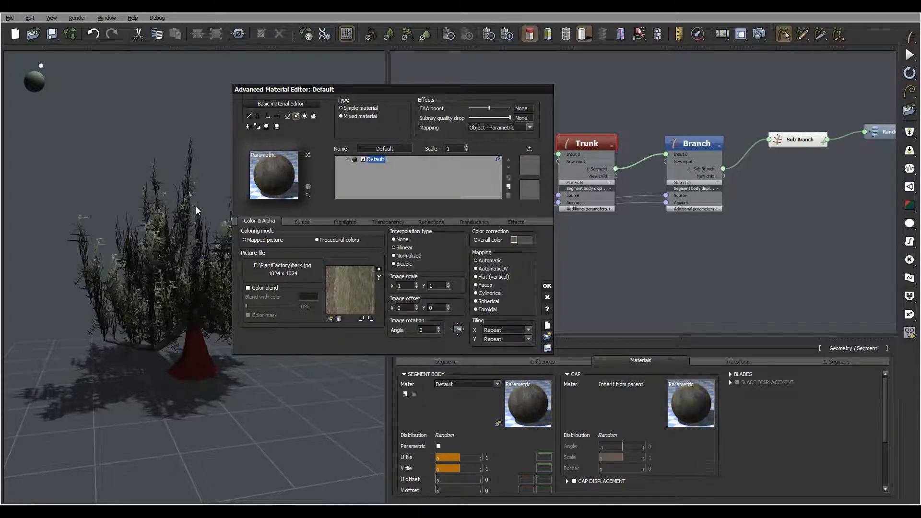
pyautogui.moveTo(195, 218); pyautogui.dragTo(132, 136, button='right')
pyautogui.click(547, 285)
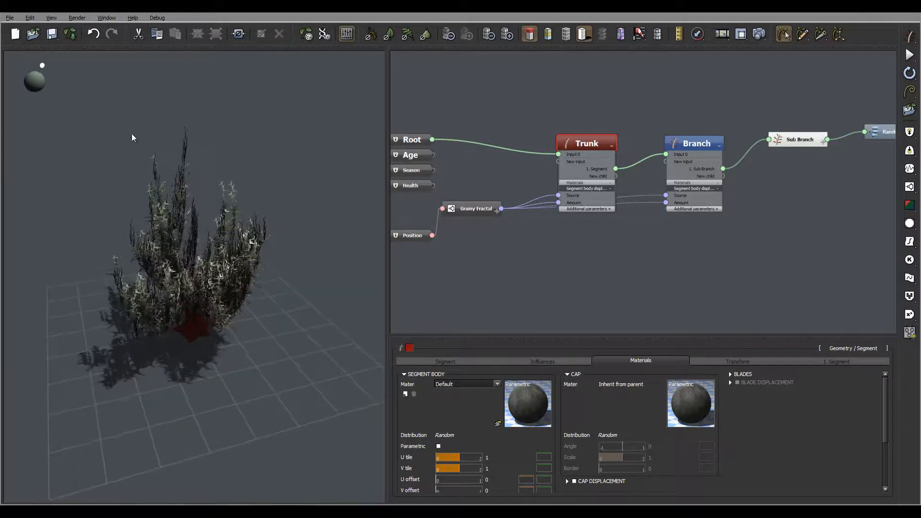
# Generate several random variations of the plant by renewing the Root node's seed, and inspect the resulting trees.
pyautogui.click(413, 139)
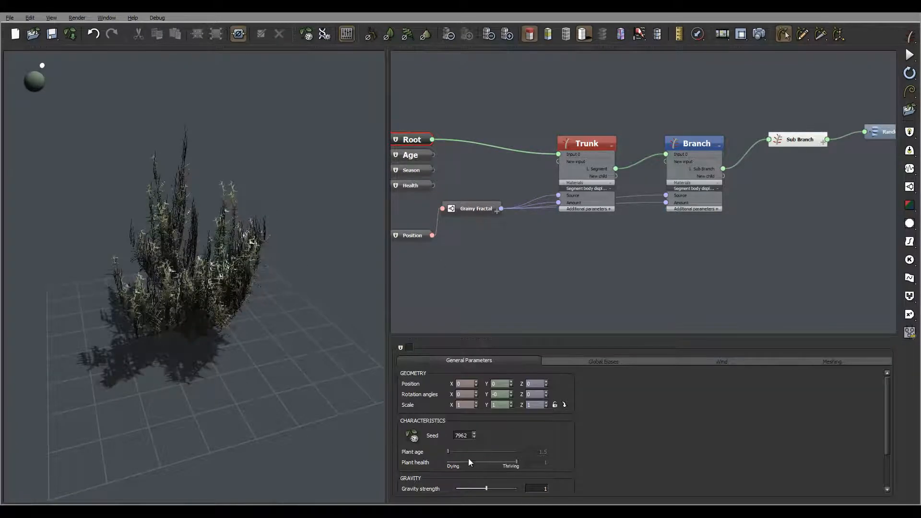
pyautogui.doubleClick(468, 436)
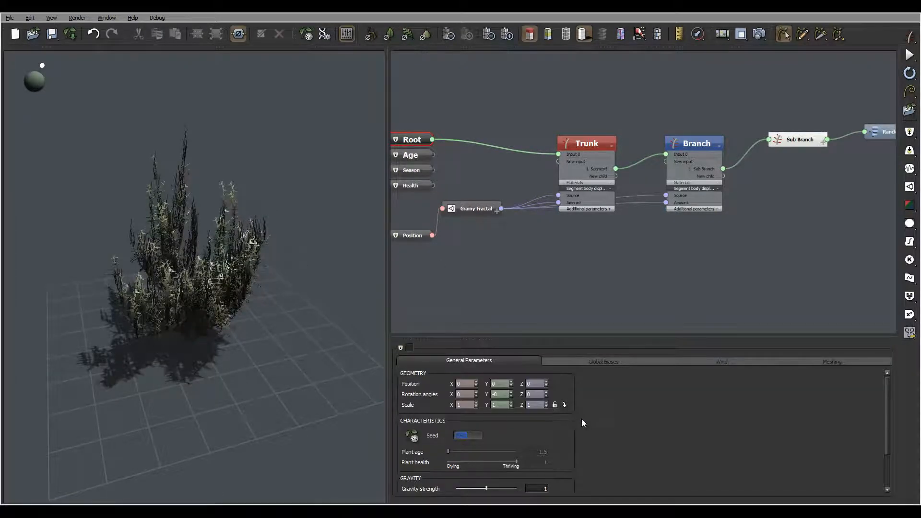
pyautogui.click(413, 437)
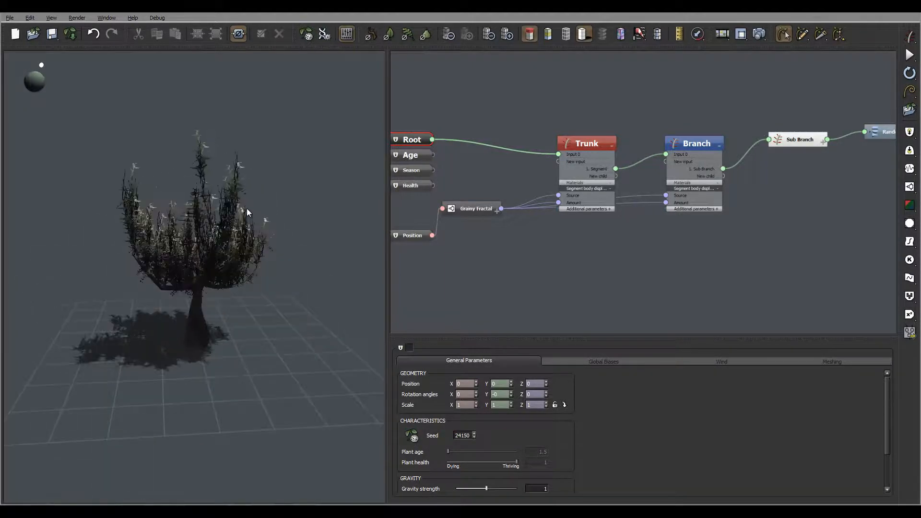
pyautogui.click(412, 438)
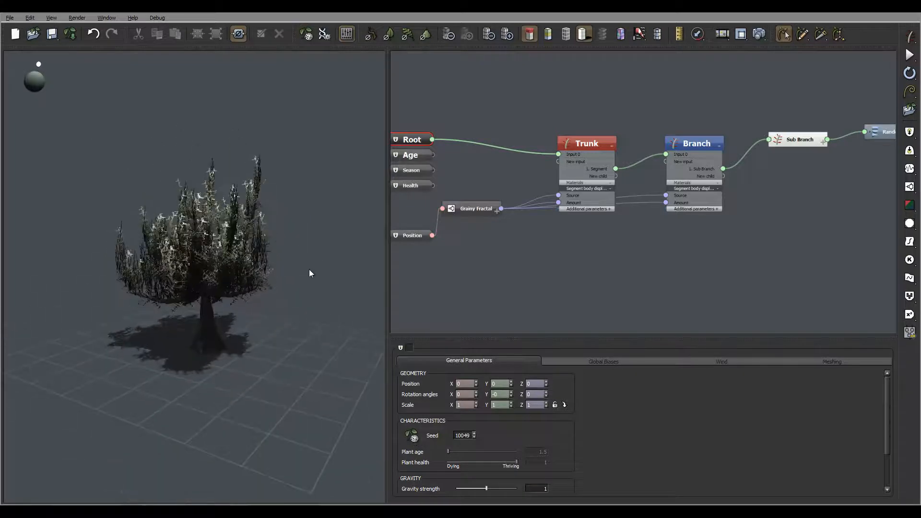
pyautogui.click(415, 436)
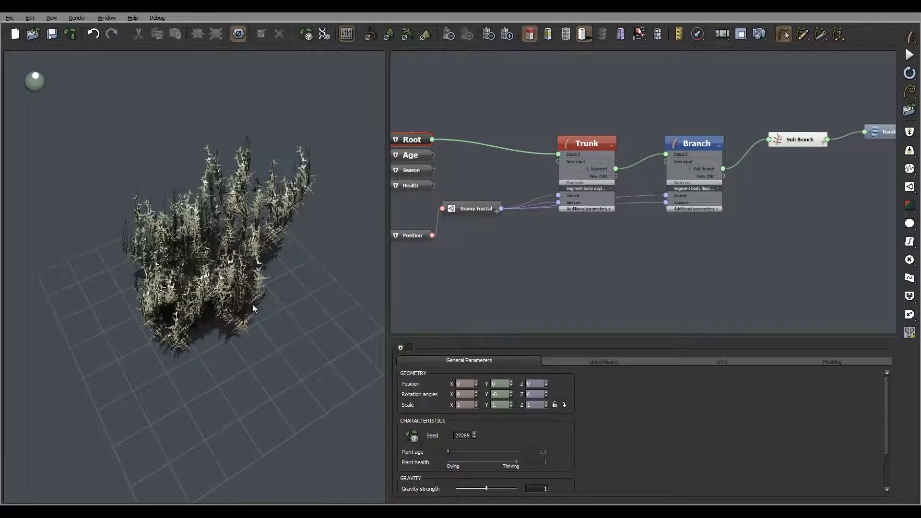
pyautogui.moveTo(212, 295); pyautogui.dragTo(211, 242, button='right')
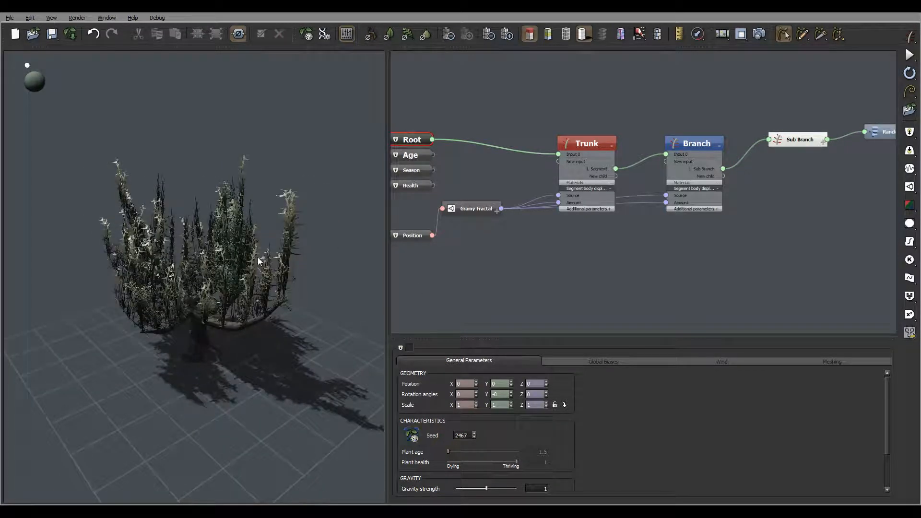
pyautogui.moveTo(258, 257); pyautogui.dragTo(261, 238, button='right')
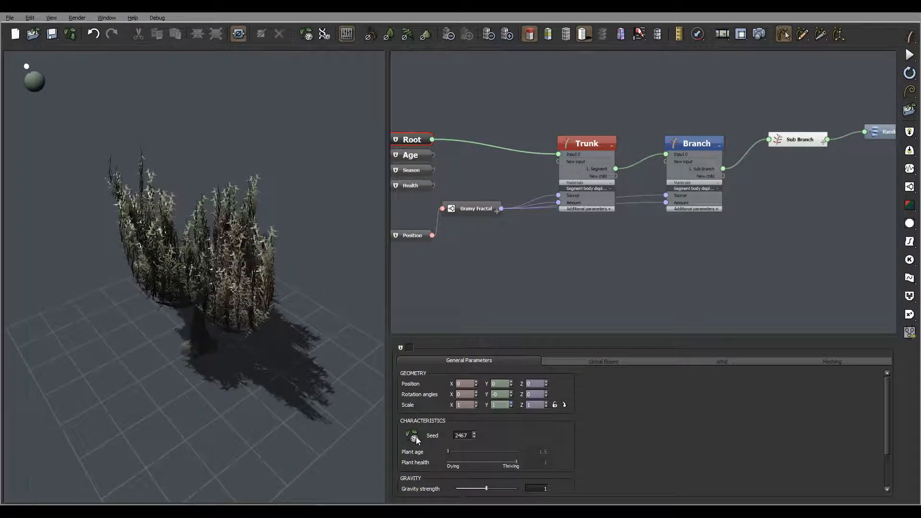
pyautogui.click(414, 437)
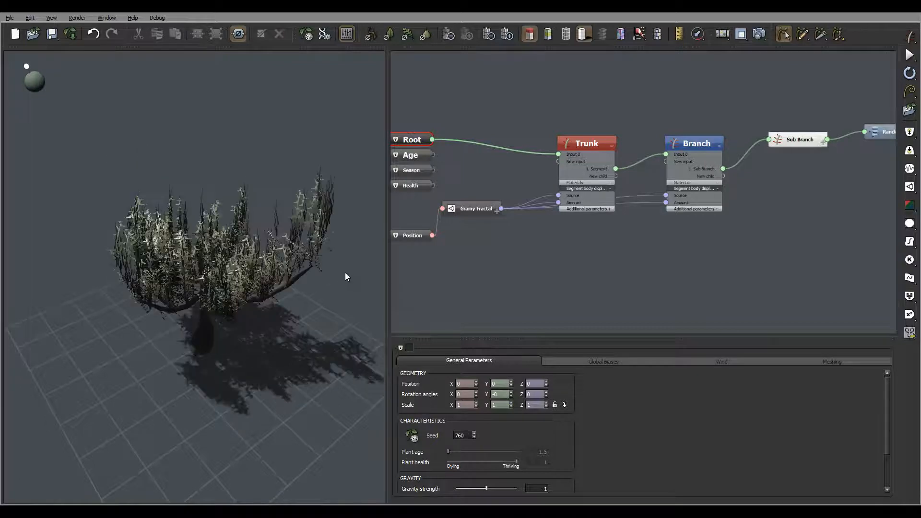
# Adjust the viewport's light direction so the leaves and trunk base are lit from the viewing side.
pyautogui.moveTo(346, 277); pyautogui.dragTo(50, 92, button='right')
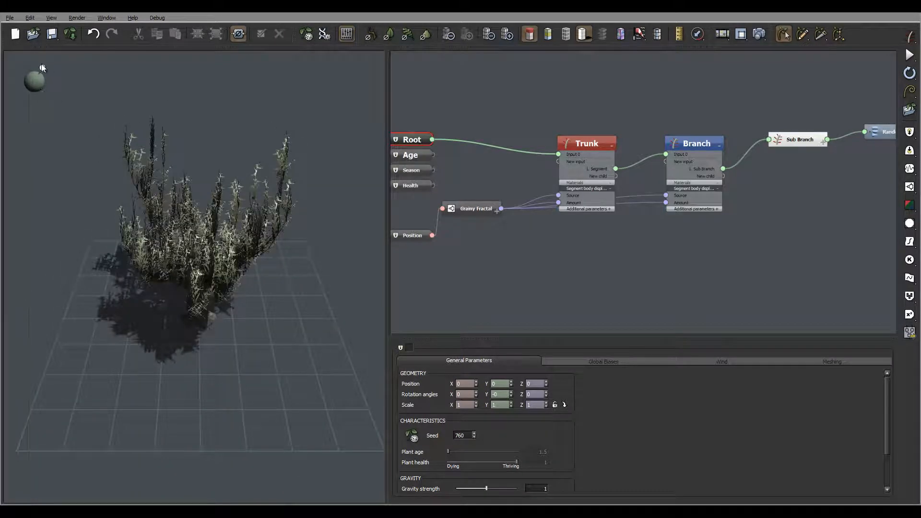
pyautogui.moveTo(43, 68); pyautogui.dragTo(39, 80)
pyautogui.moveTo(247, 224); pyautogui.dragTo(212, 269, button='right')
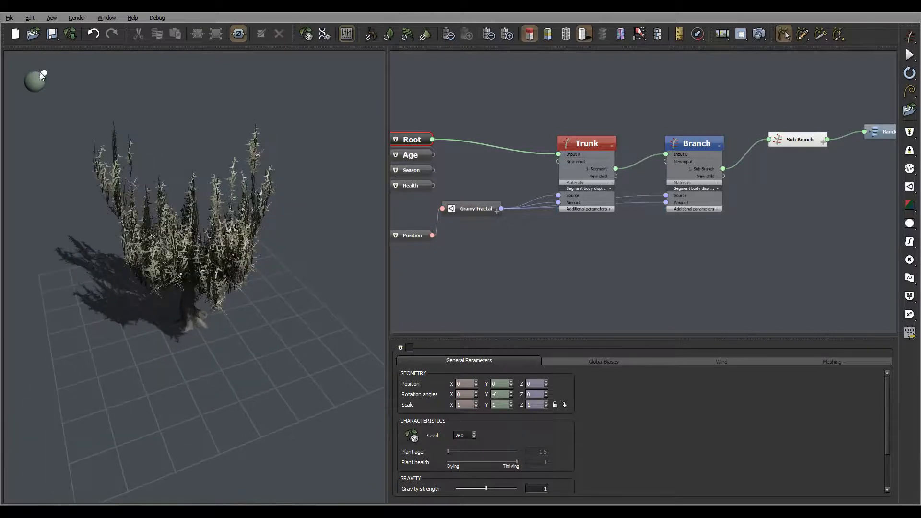
pyautogui.moveTo(44, 74); pyautogui.dragTo(40, 71)
pyautogui.moveTo(208, 233)
pyautogui.mouseDown(button='right')
pyautogui.moveTo(221, 219)
pyautogui.moveTo(218, 228)
pyautogui.mouseUp(button='right')
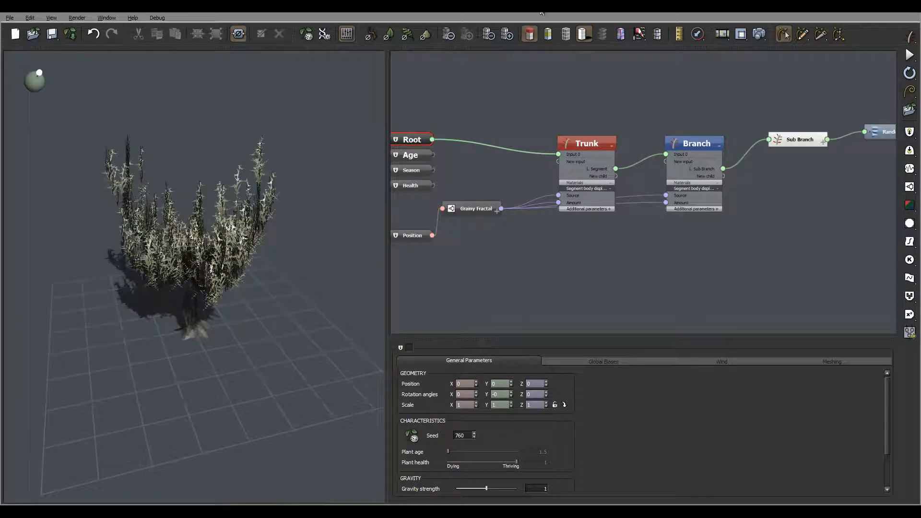
# Render the tree to screen at a resolution of 1011x1200 and dismiss the finished render.
pyautogui.click(760, 34)
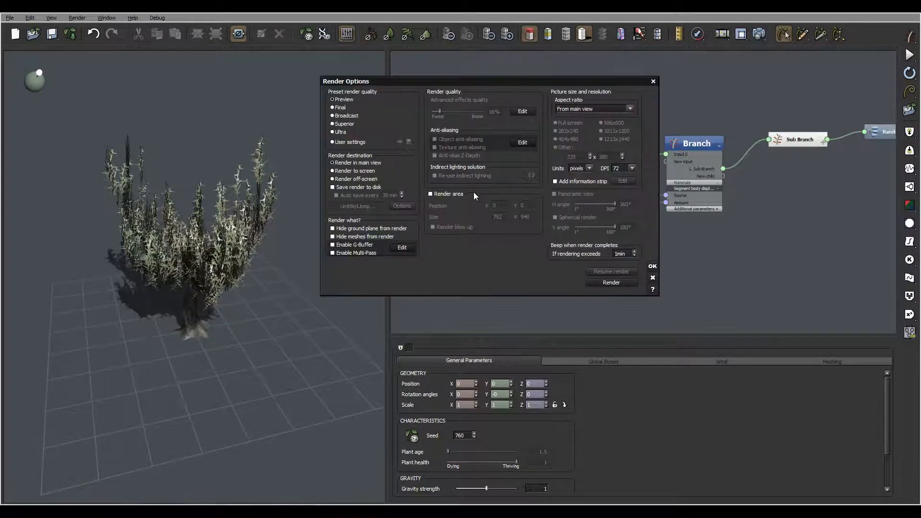
pyautogui.click(336, 171)
pyautogui.click(609, 131)
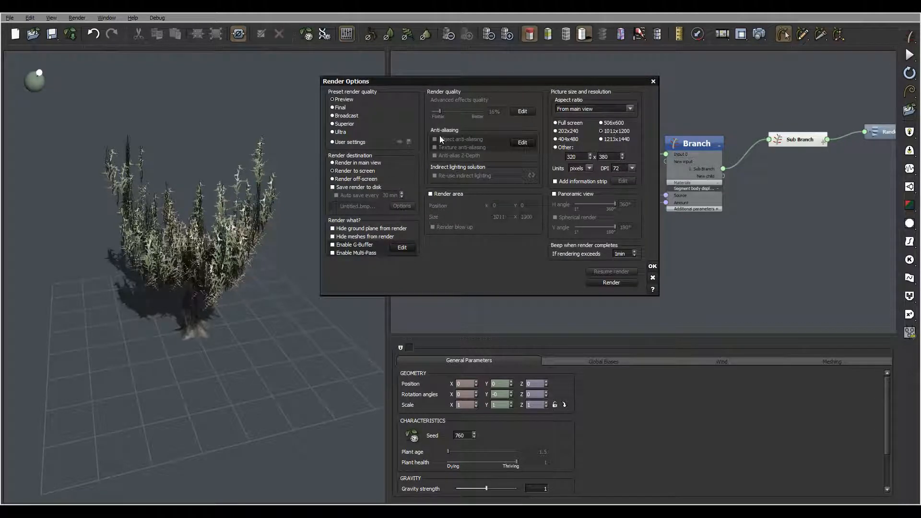
pyautogui.click(653, 267)
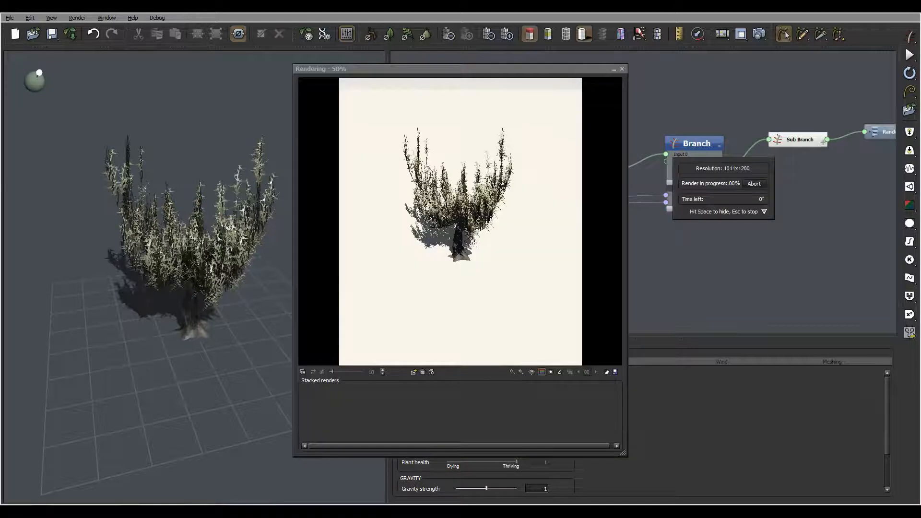
pyautogui.press('Return')
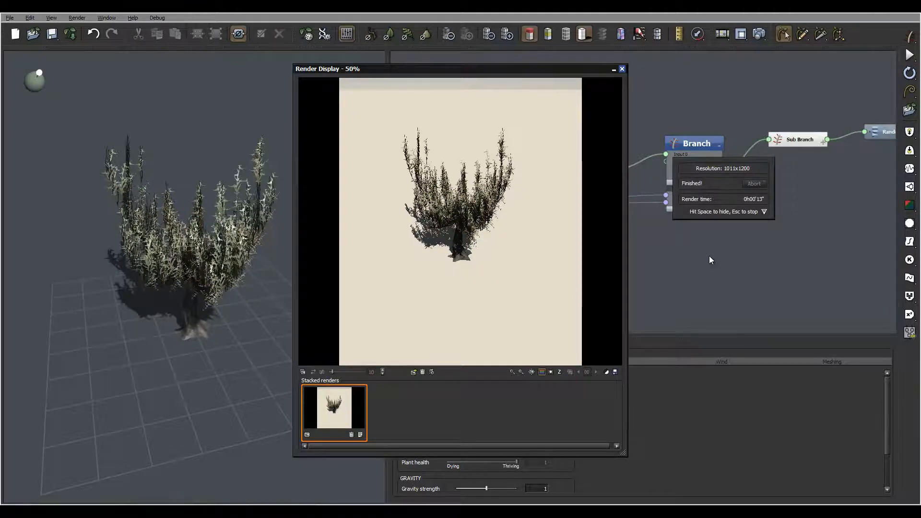
pyautogui.press('Escape')
# Reset the overall color of the Trunk's segment body material and accept the material.
pyautogui.press('Right')
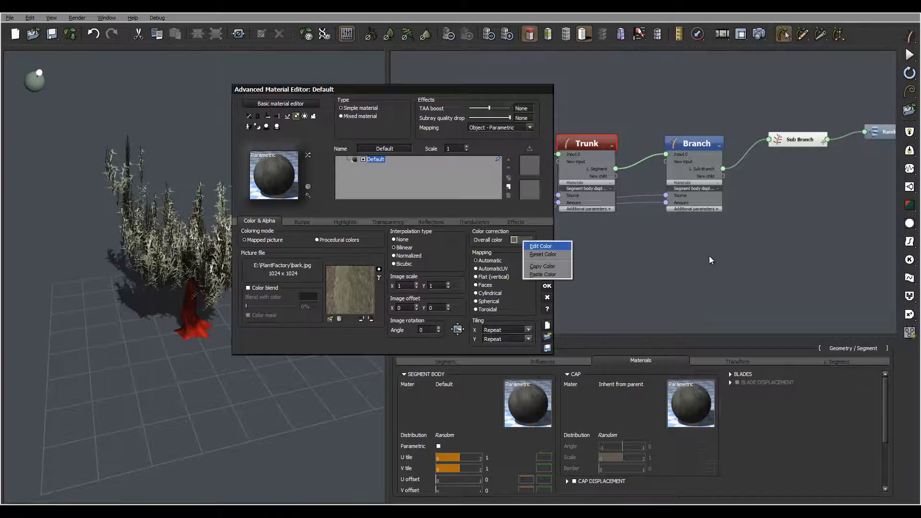
pyautogui.press('Down')
pyautogui.press('Return')
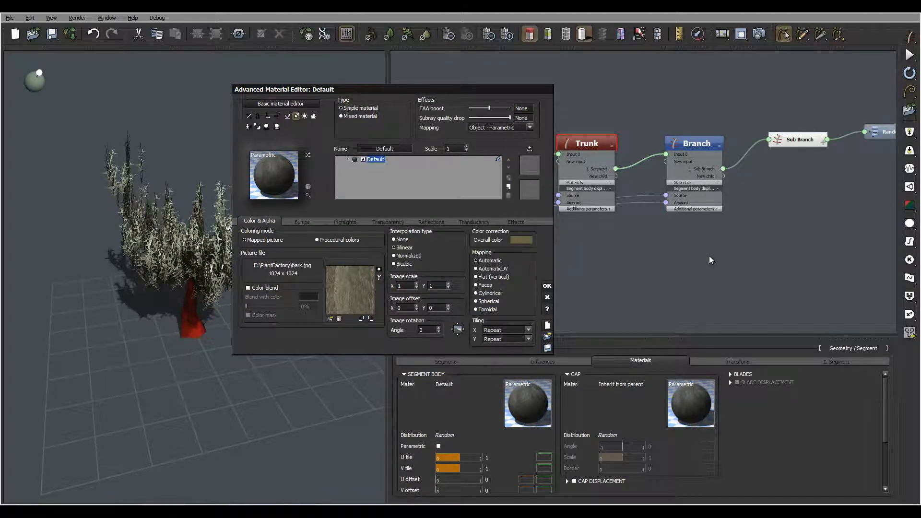
pyautogui.press('Return')
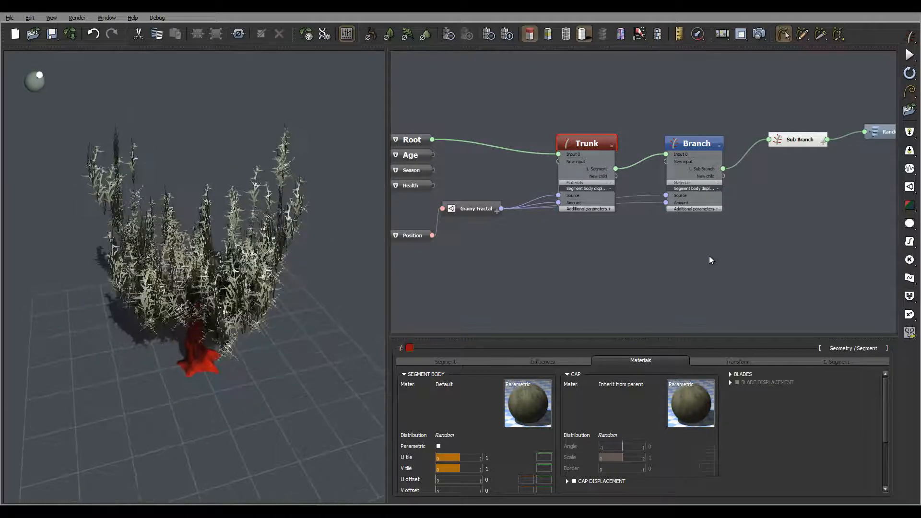
# Render the whole tree and a close-up of its trunk to check the bark, and deselect the Trunk node.
pyautogui.press('F9')
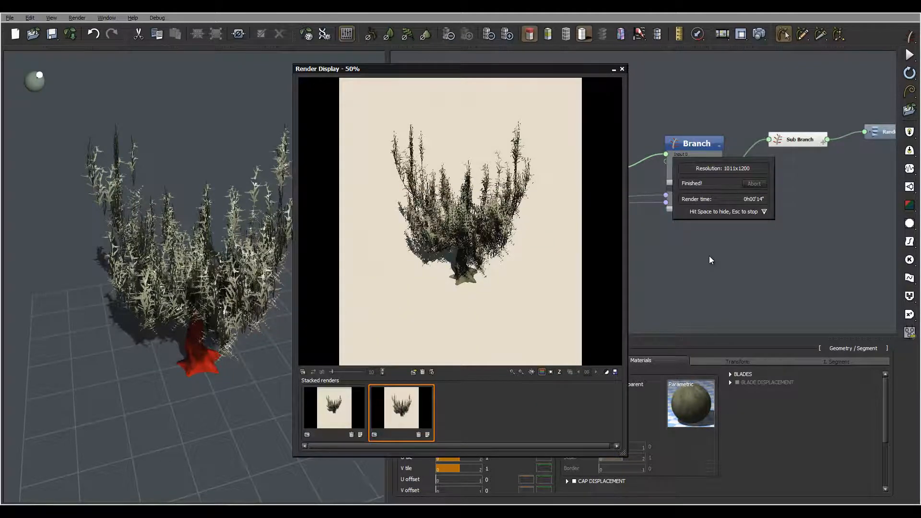
pyautogui.press('space')
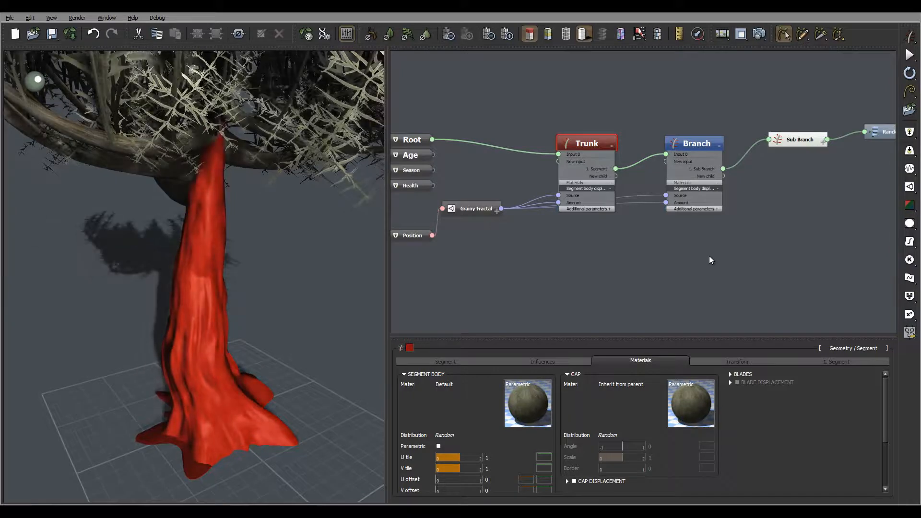
pyautogui.click(759, 34)
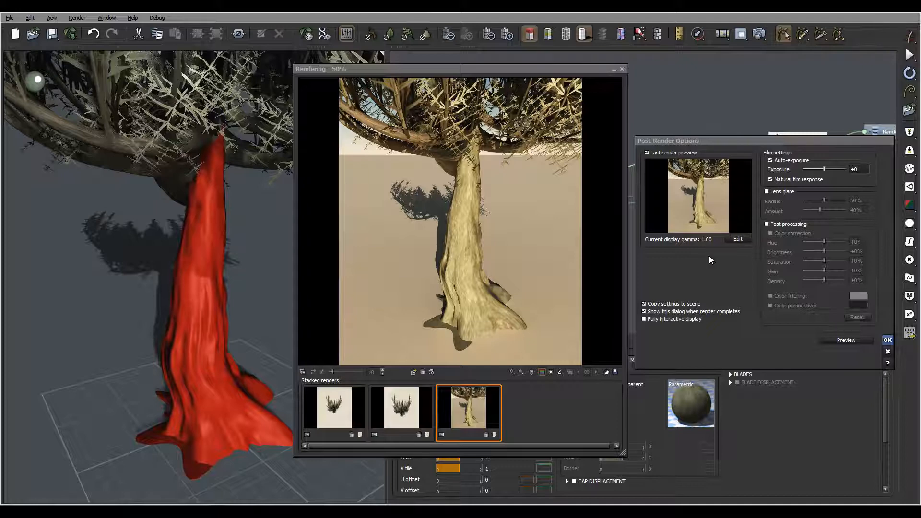
pyautogui.press('Escape')
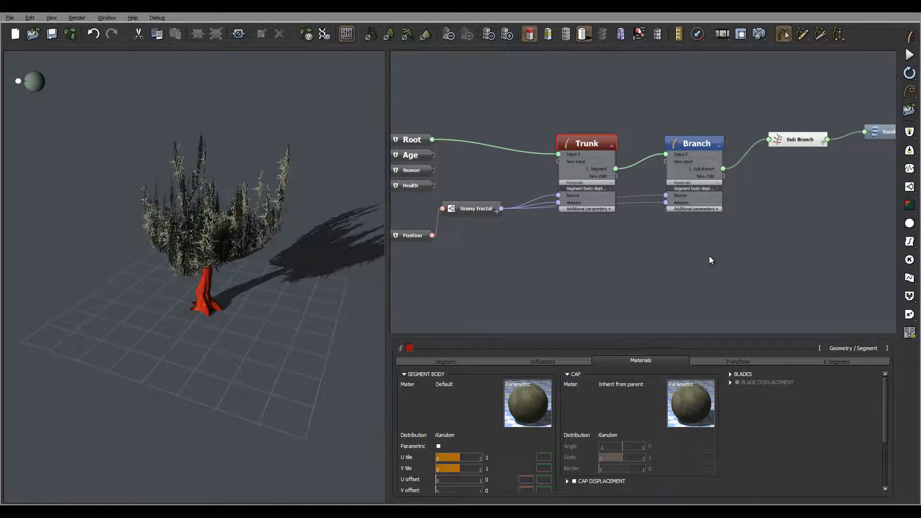
pyautogui.click(711, 260)
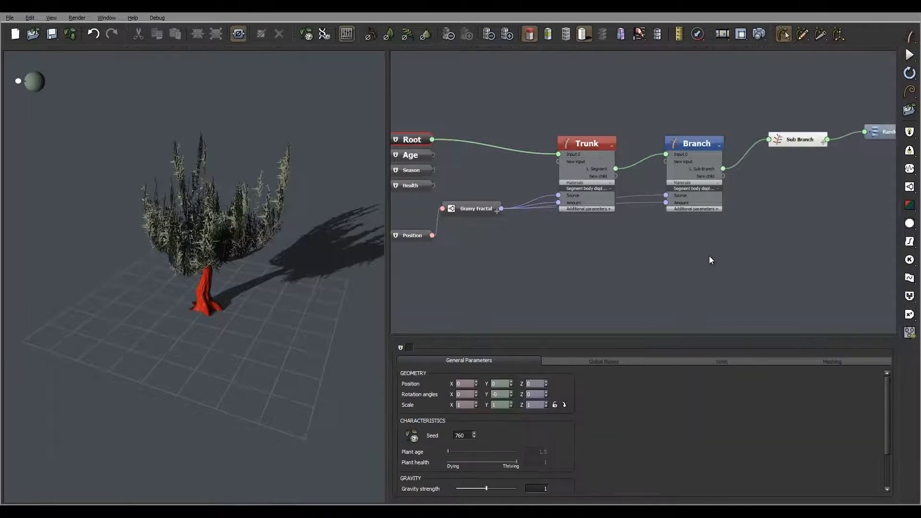